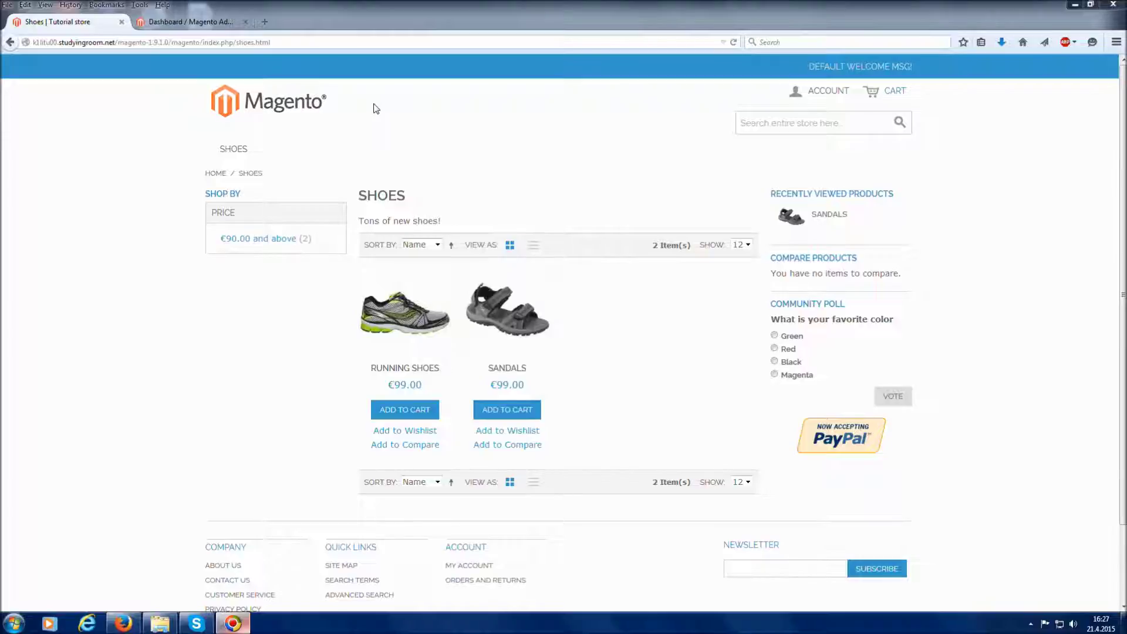
Switch to the Magento Admin Panel and start adding a new product from the product management list.
left_click(192, 27)
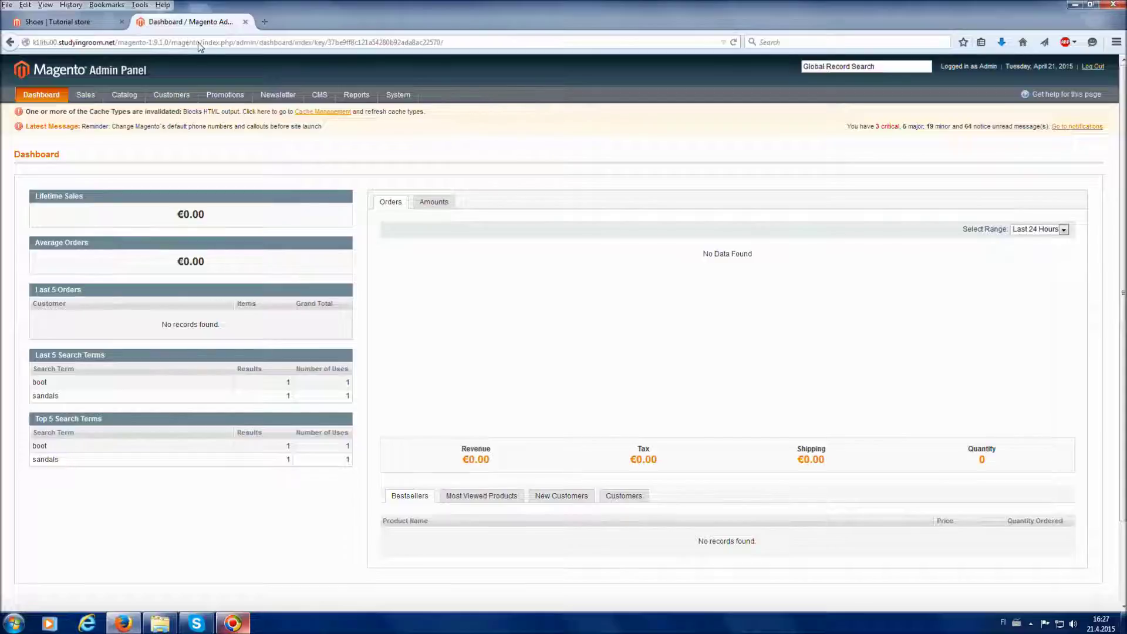
mouse_move(199, 94)
mouse_move(134, 99)
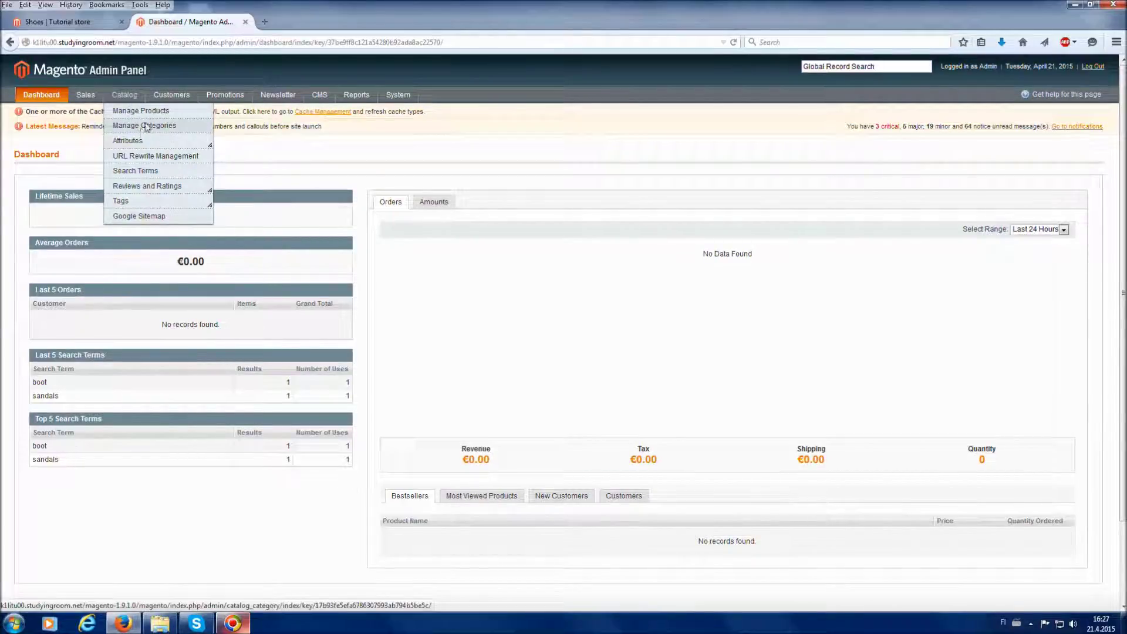
left_click(150, 113)
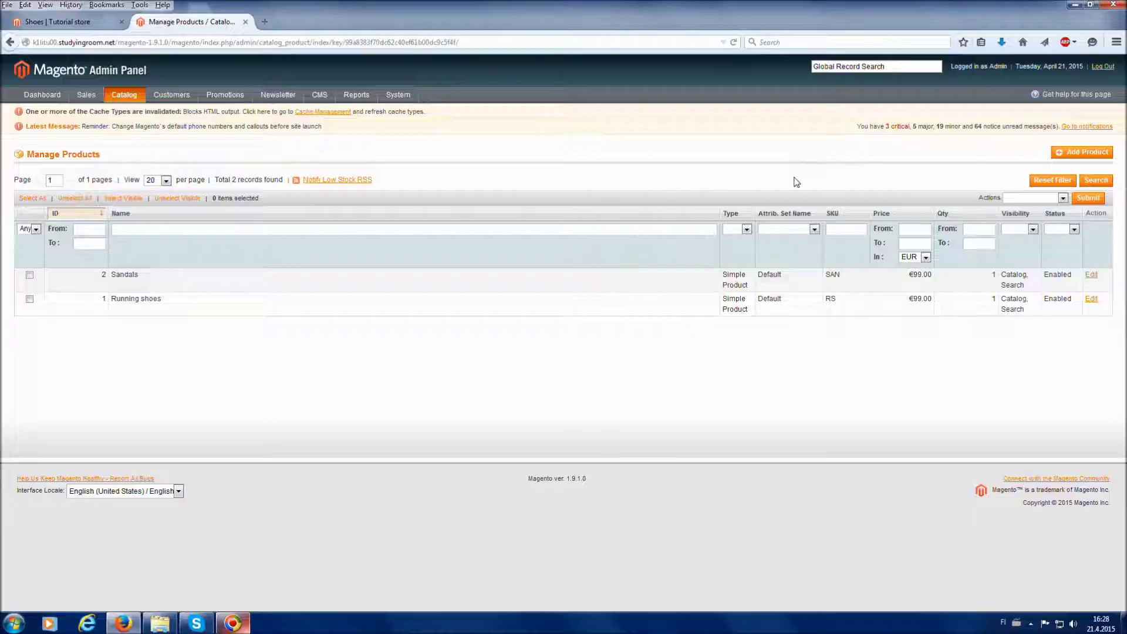
left_click(1084, 157)
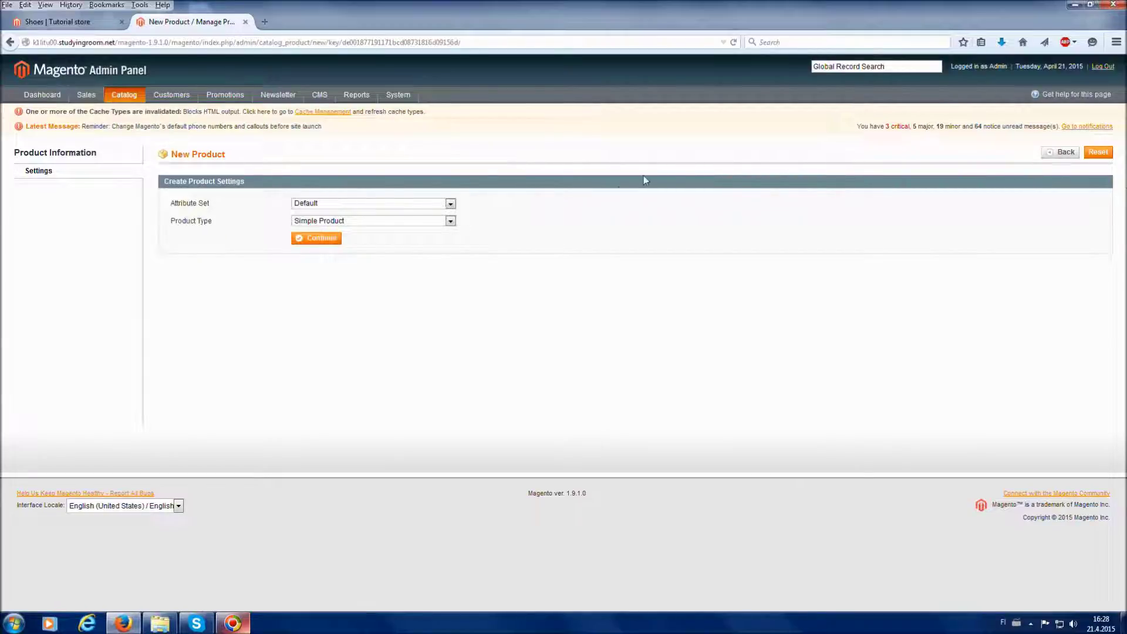
Review the attribute set and product type options, then continue with the Default set and Simple Product type.
left_click(433, 204)
left_click(433, 205)
left_click(435, 204)
left_click(434, 211)
left_click_drag(195, 211, 529, 212)
left_click(580, 226)
left_click(439, 226)
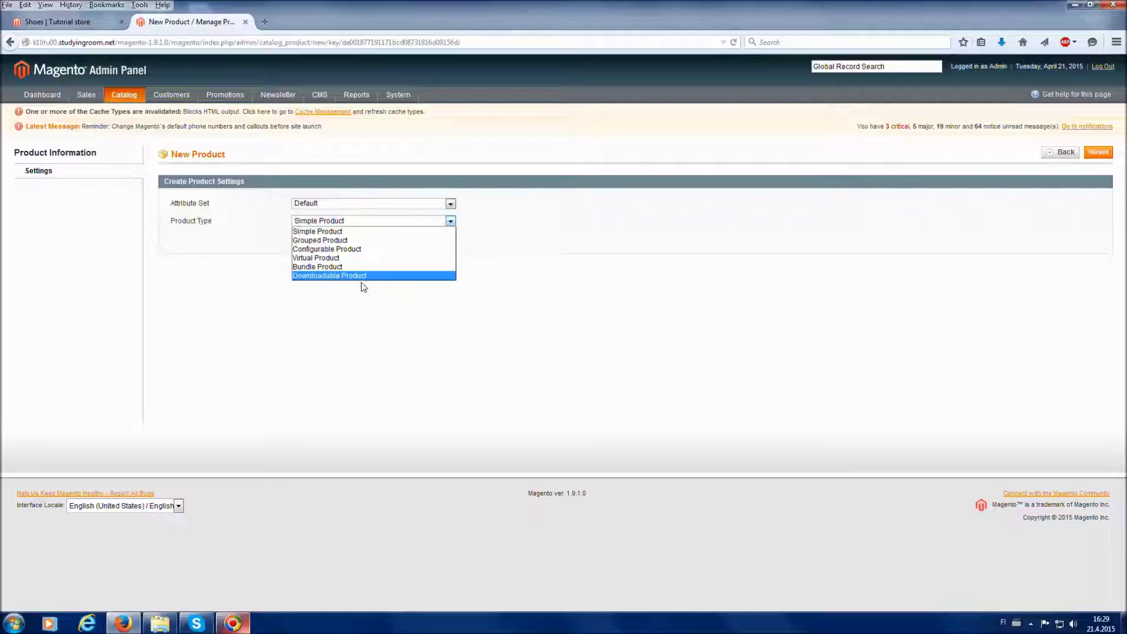
left_click(542, 221)
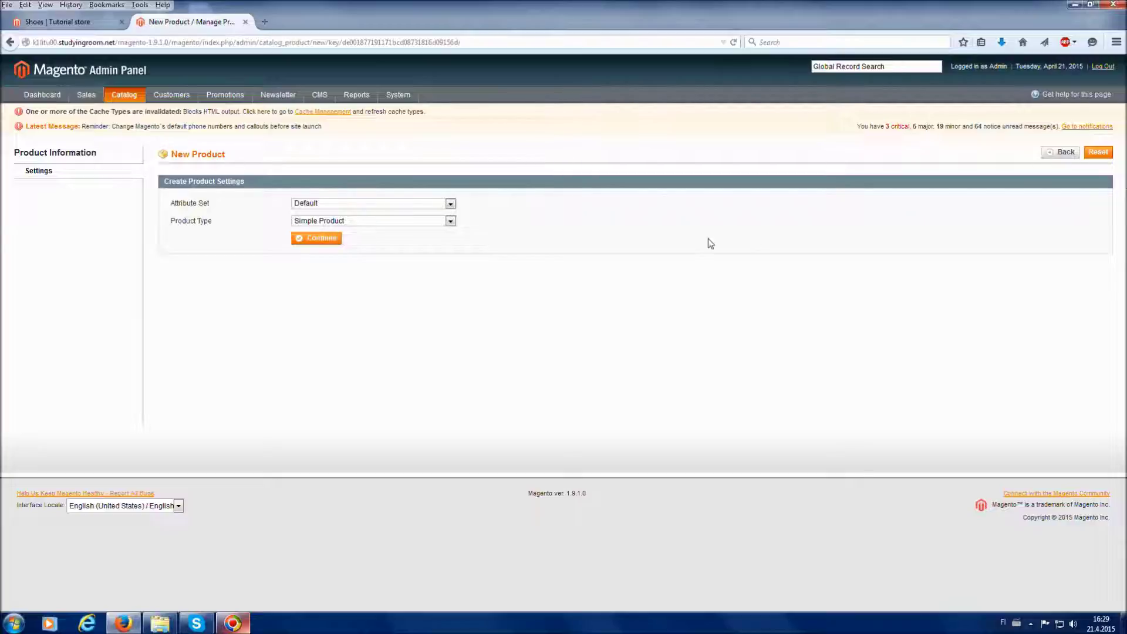
left_click(328, 241)
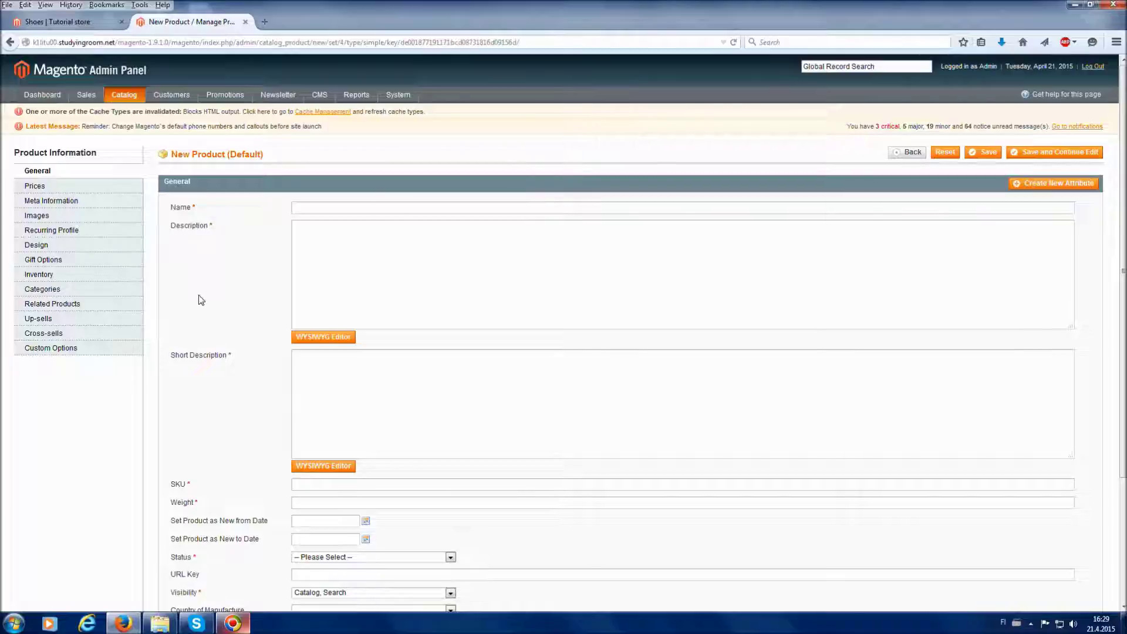
Set the new product's name to "Blue Boot".
scroll(201, 296, "down", 2)
scroll(200, 295, "up", 2)
type("B")
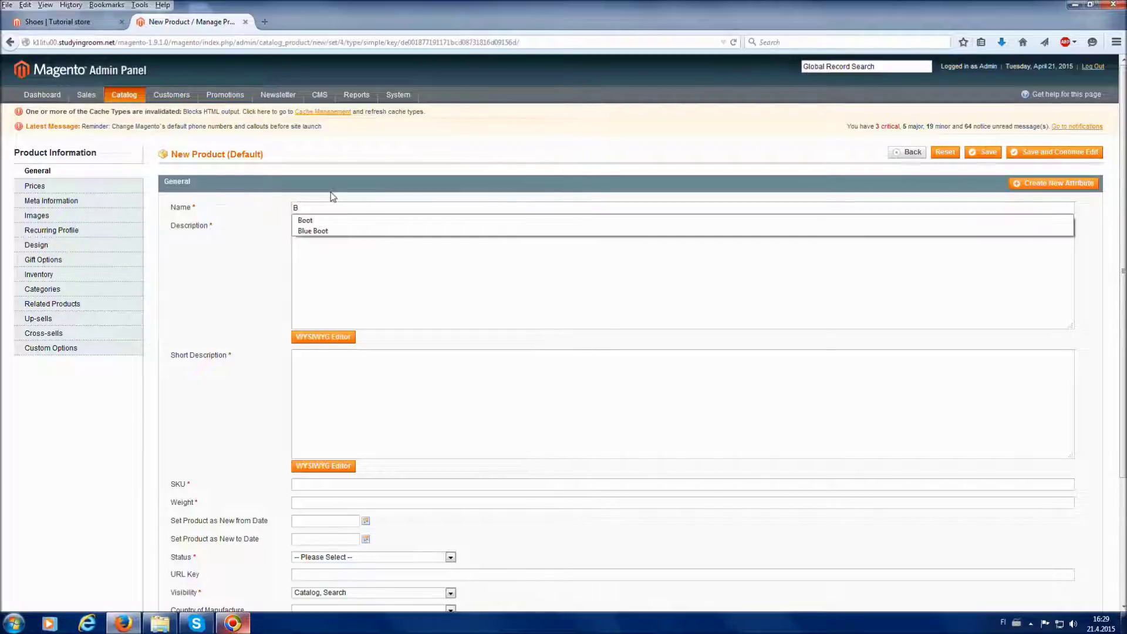
key("Down")
key("Down")
key("Return")
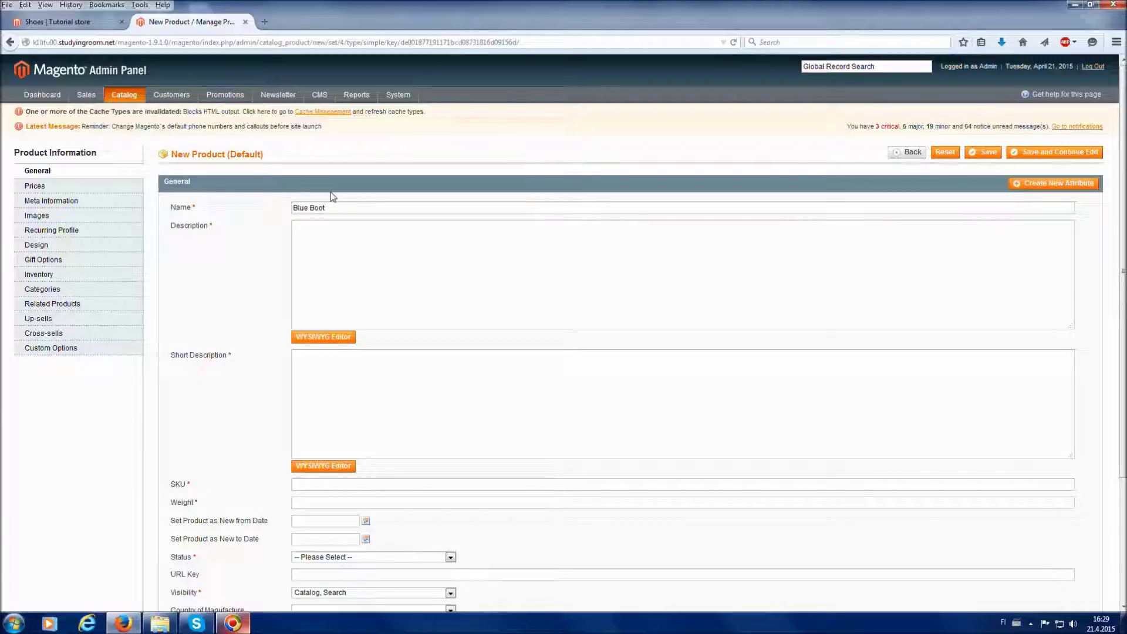
Enter "Brand new blue boot from Italy!" as the product's description.
left_click(412, 261)
scroll(236, 252, "down", 2)
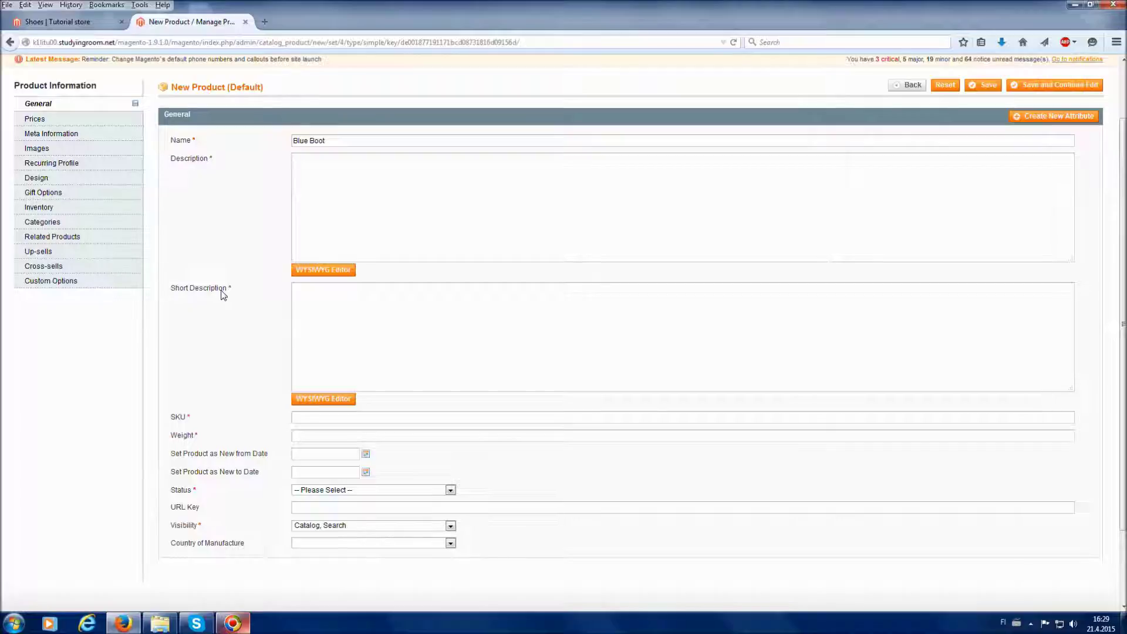
type("Brand new blue boot from Italy!")
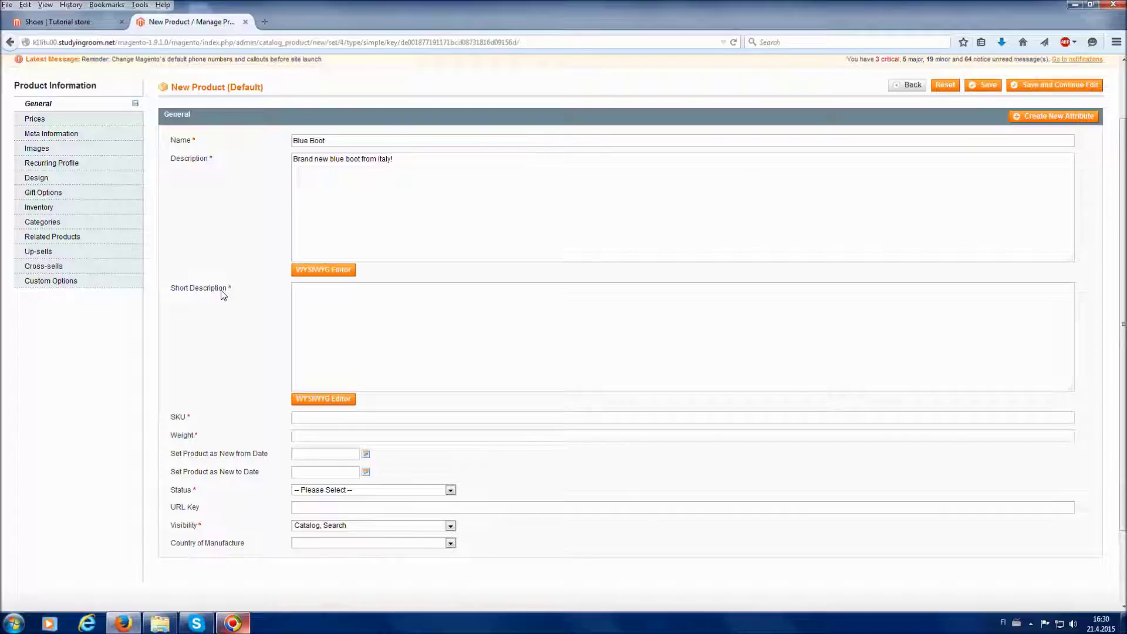
Enter "New 2015 model boot!" as the product's short description.
left_click(378, 240)
left_click(456, 356)
type("New 2015 model!")
key("Left")
type("boot")
Set the product's SKU to BB and its weight to 1.0000.
scroll(199, 335, "down", 2)
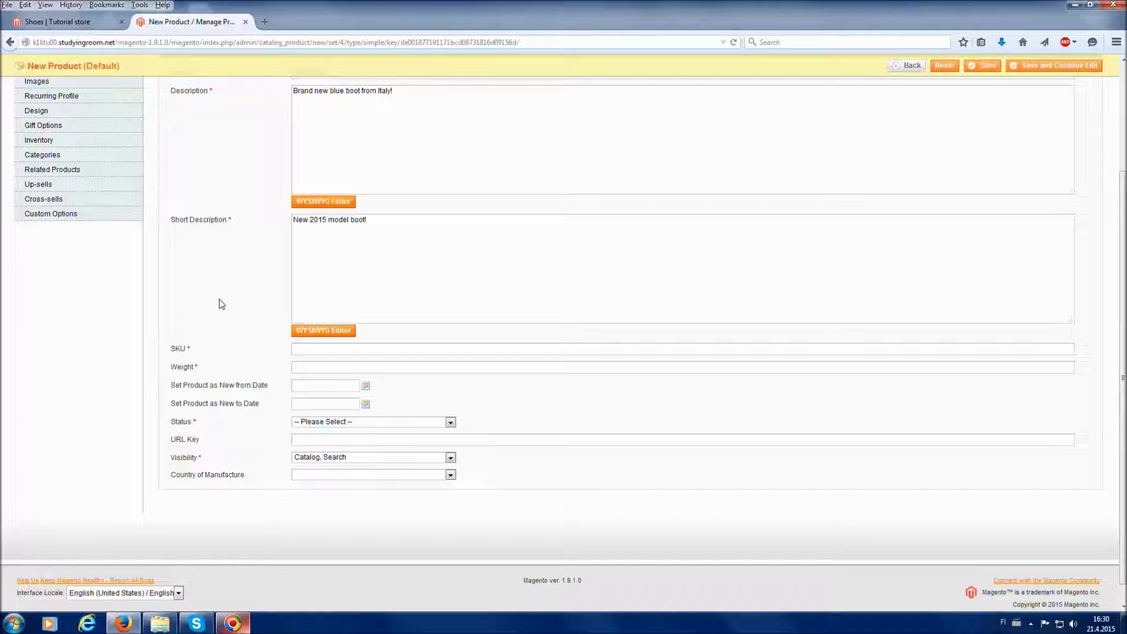
left_click_drag(170, 351, 204, 353)
left_click(204, 353)
type("BB")
left_click(450, 310)
left_click(453, 371)
type("1")
key("Down")
key("Return")
Set the product's status to Enabled and keep its visibility as Catalog, Search after viewing the other visibility options.
scroll(534, 382, "down", 1)
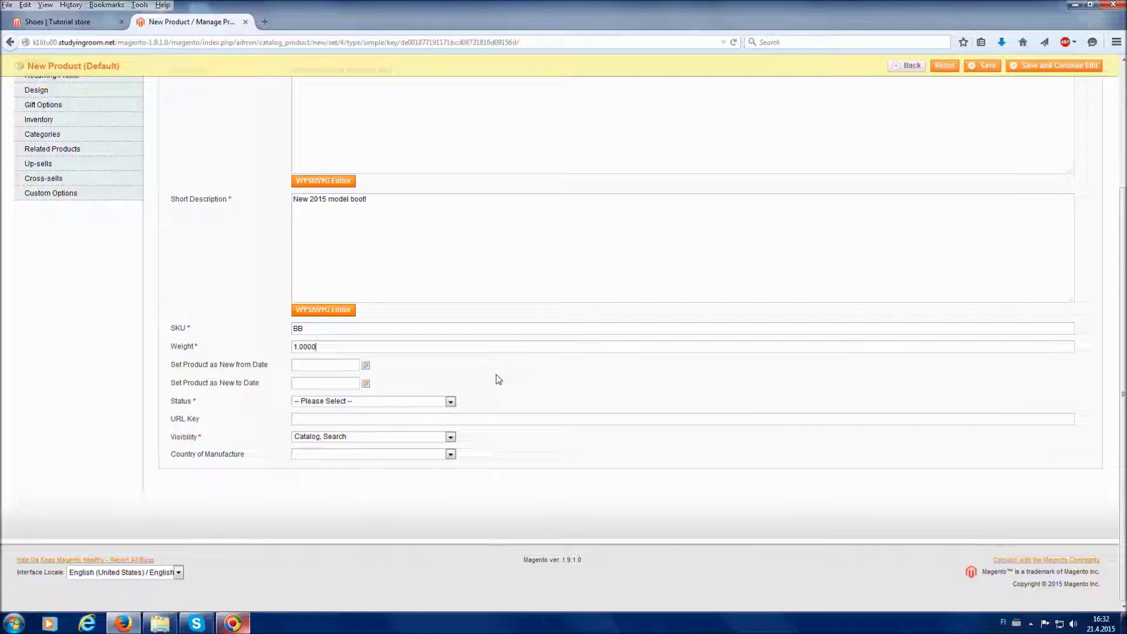
left_click(437, 401)
left_click(381, 422)
left_click(333, 443)
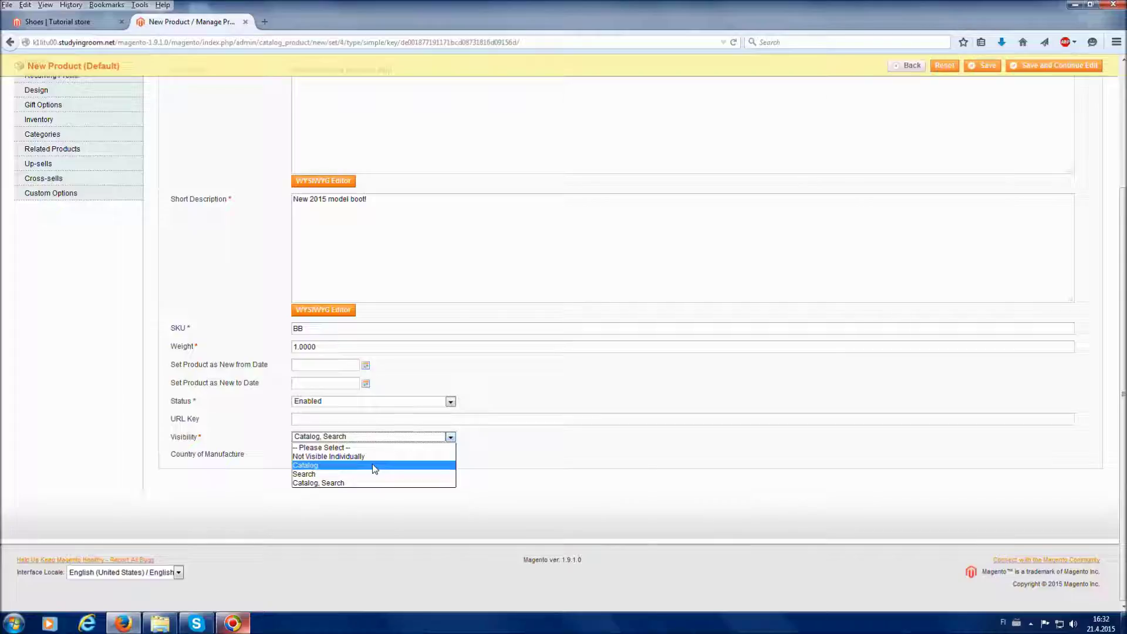
left_click(568, 476)
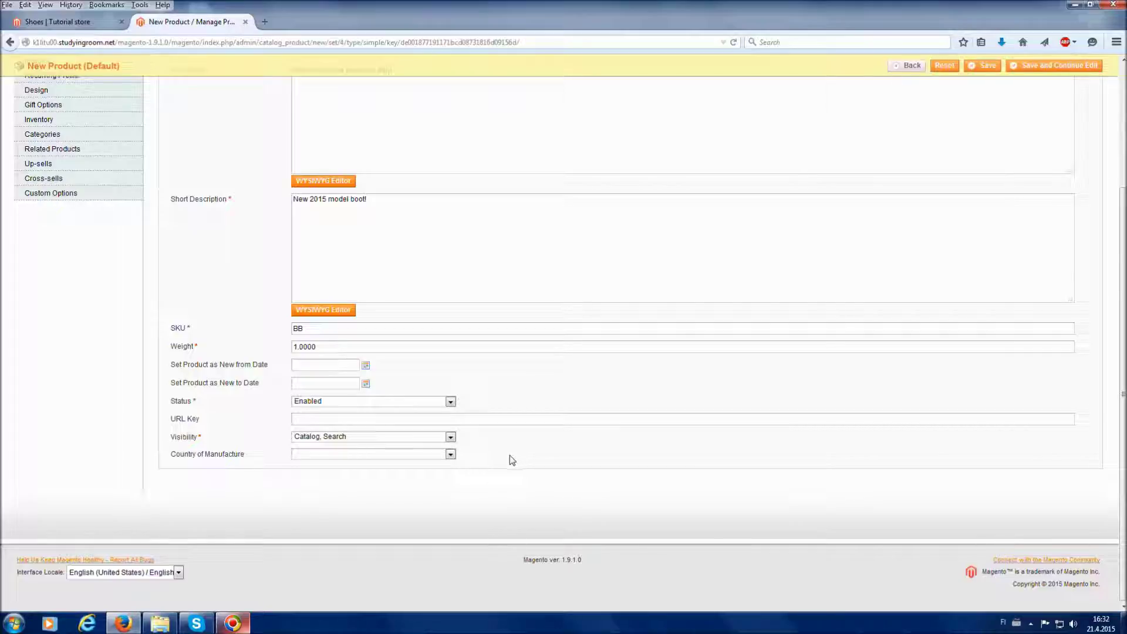
left_click(439, 437)
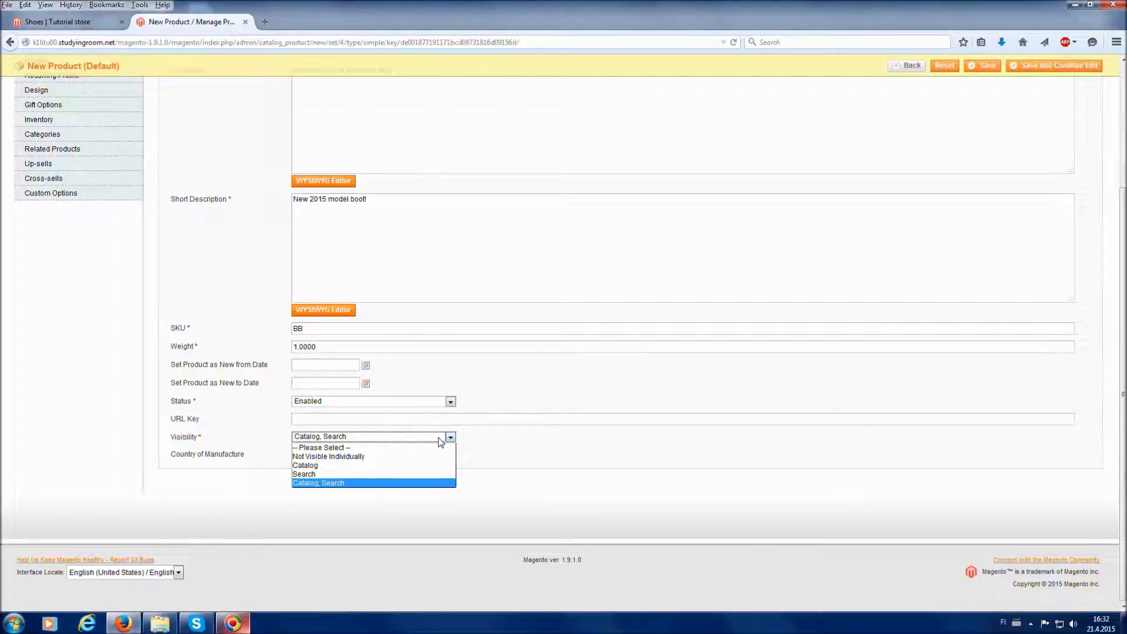
left_click(480, 446)
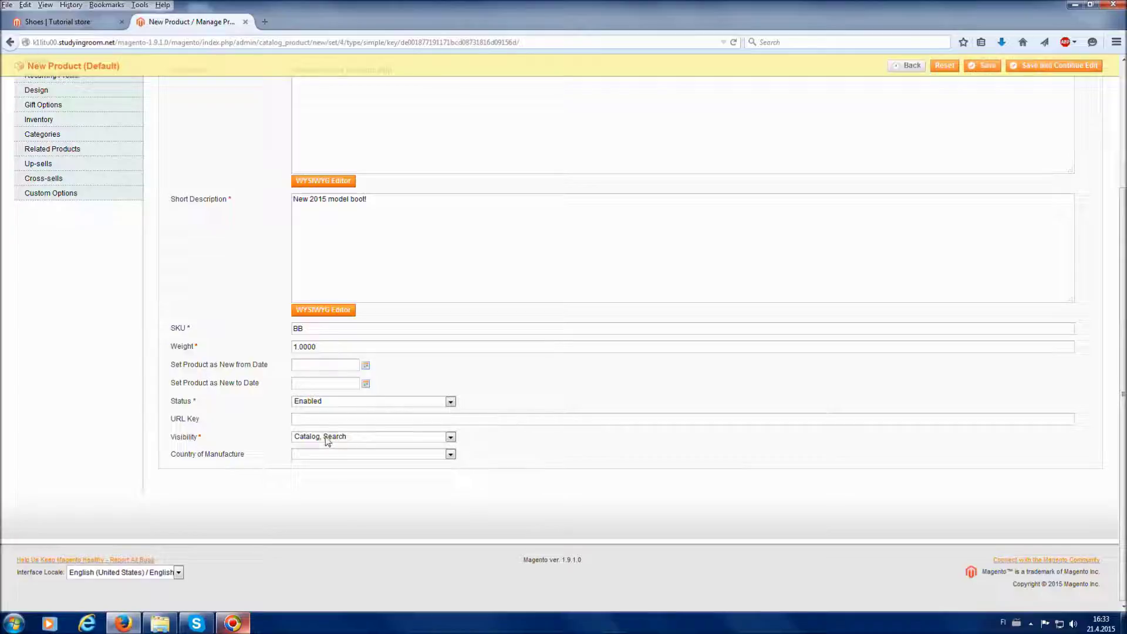
Set the product's country of manufacture to Italy.
left_click(351, 453)
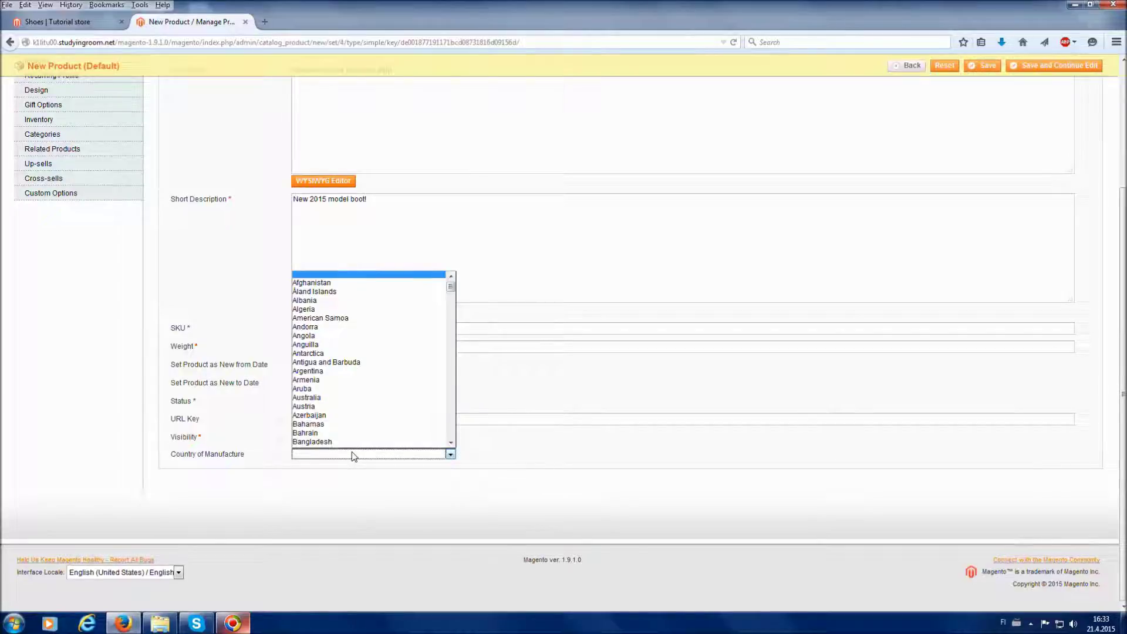
key("i")
key("i")
key("i")
key("i")
key("i")
key("i")
key("i")
key("i")
key("i")
key("i")
key("i")
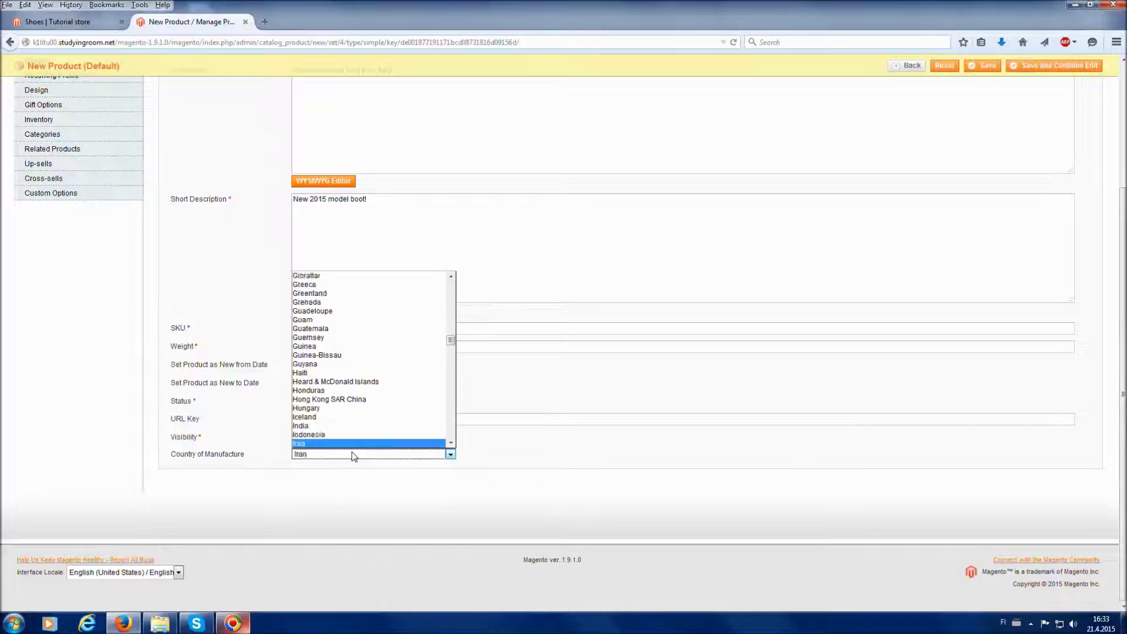
left_click(347, 444)
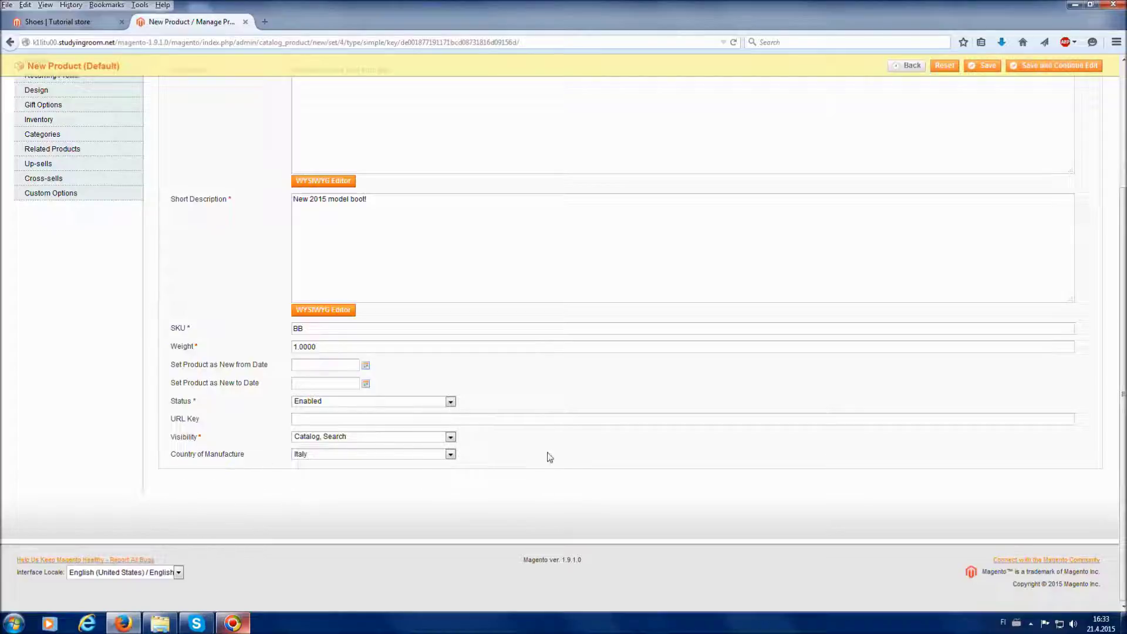
scroll(435, 449, "up", 5)
mouse_move(129, 97)
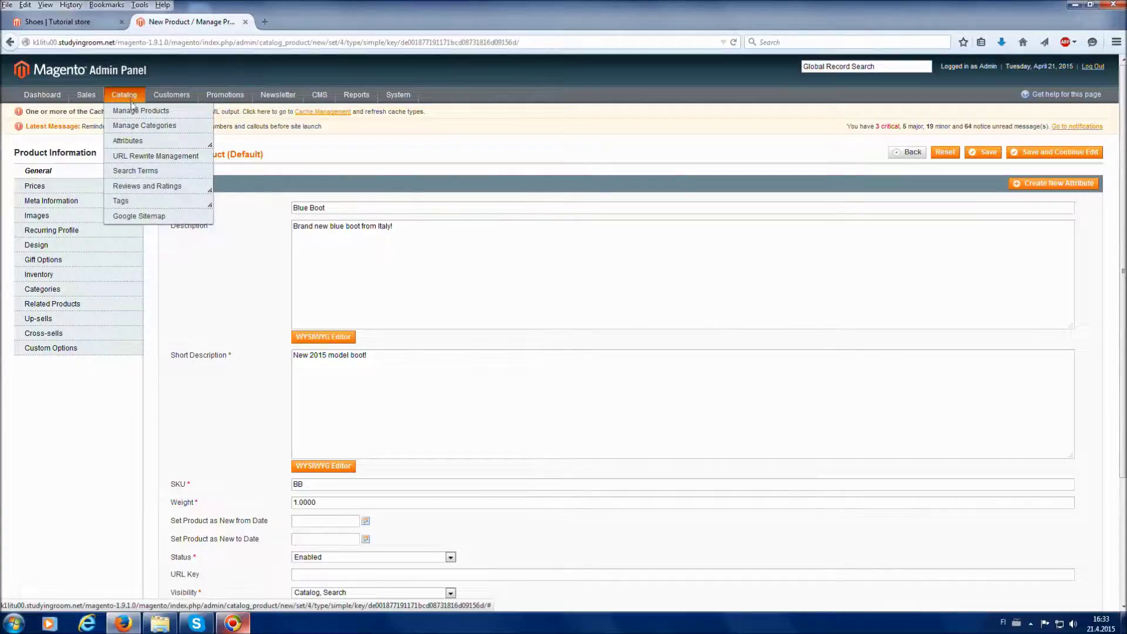
mouse_move(132, 145)
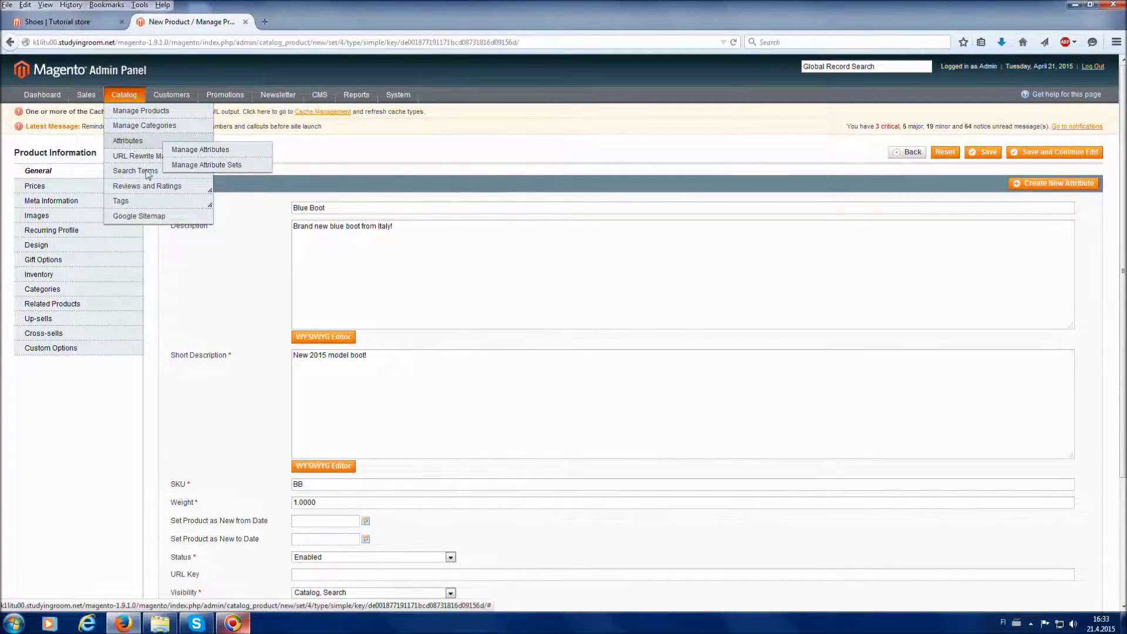
scroll(234, 372, "down", 5)
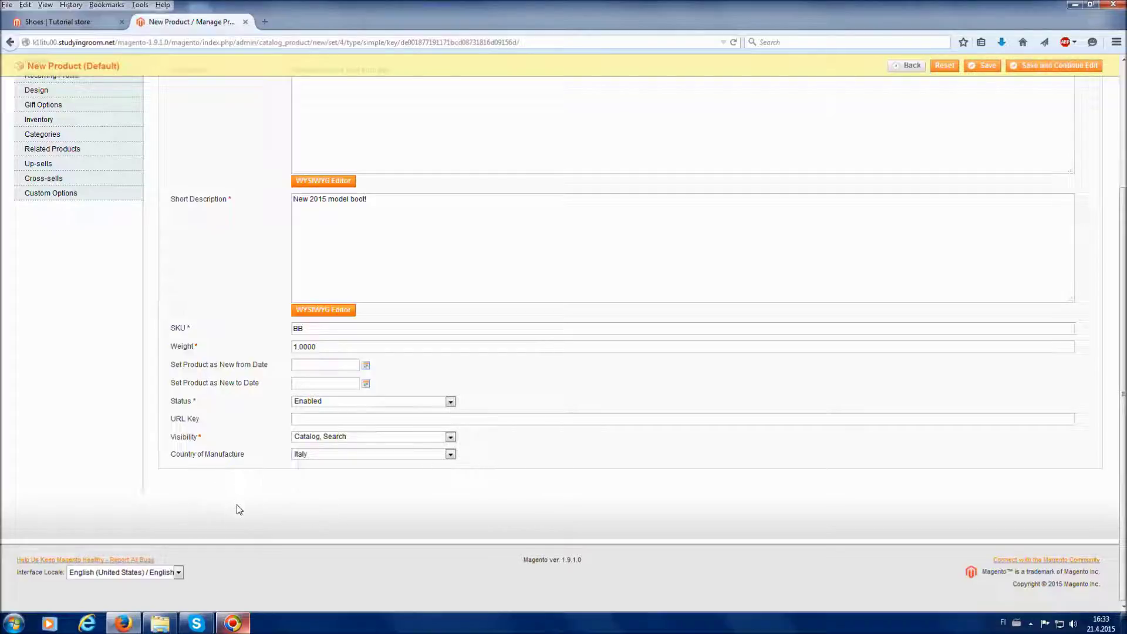
scroll(240, 509, "up", 5)
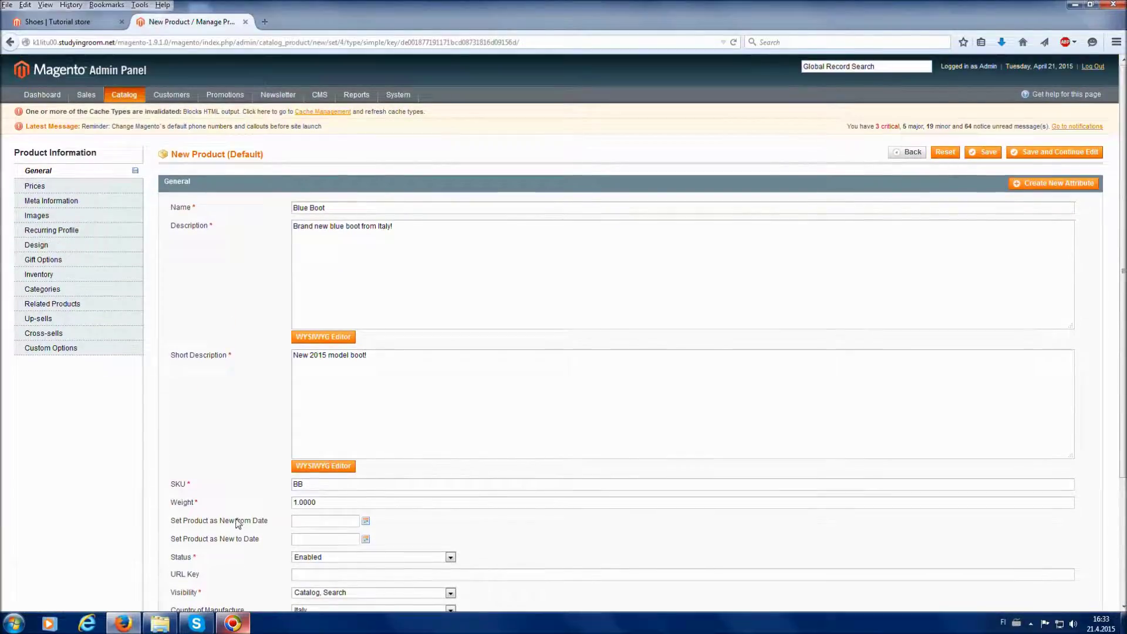
Set the product's price to 99.00 EUR in its Prices settings.
left_click(88, 186)
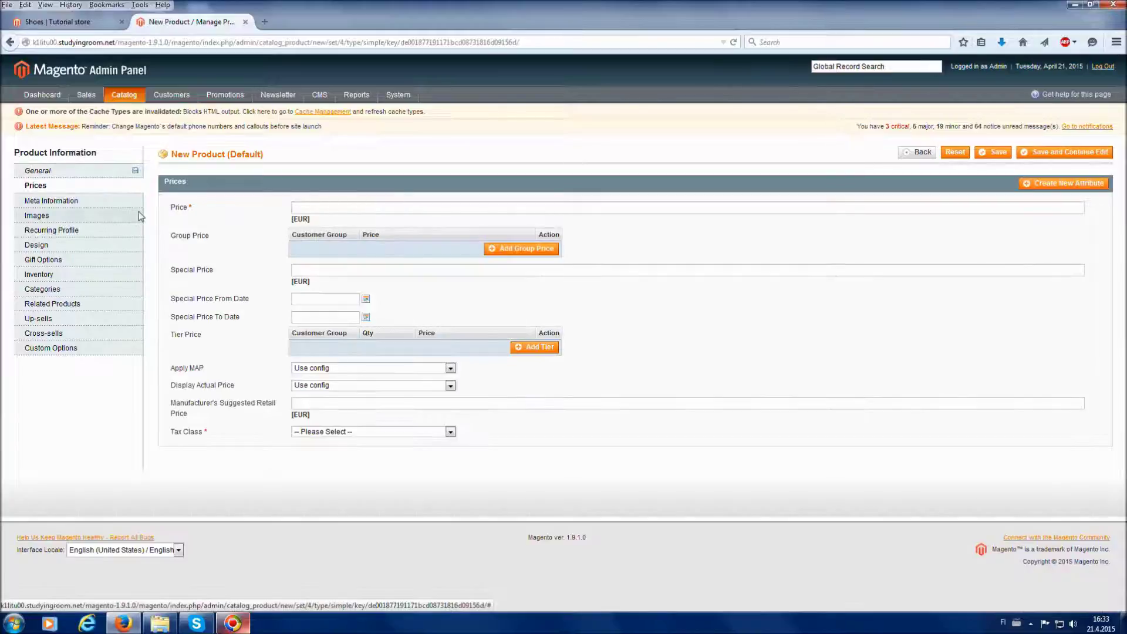
left_click(358, 207)
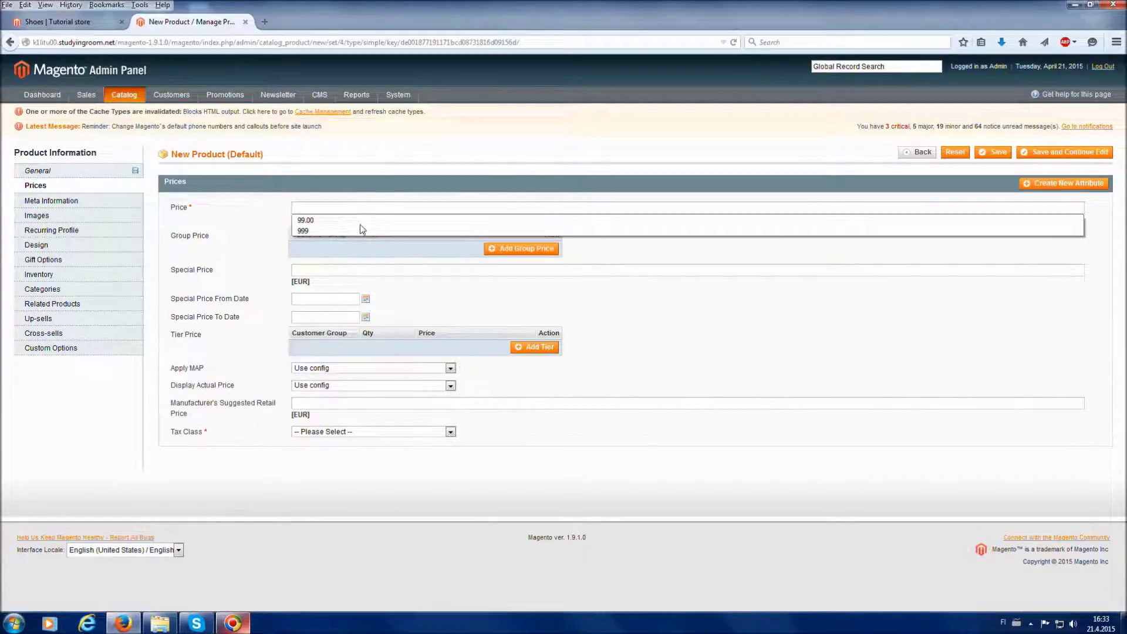
left_click(360, 222)
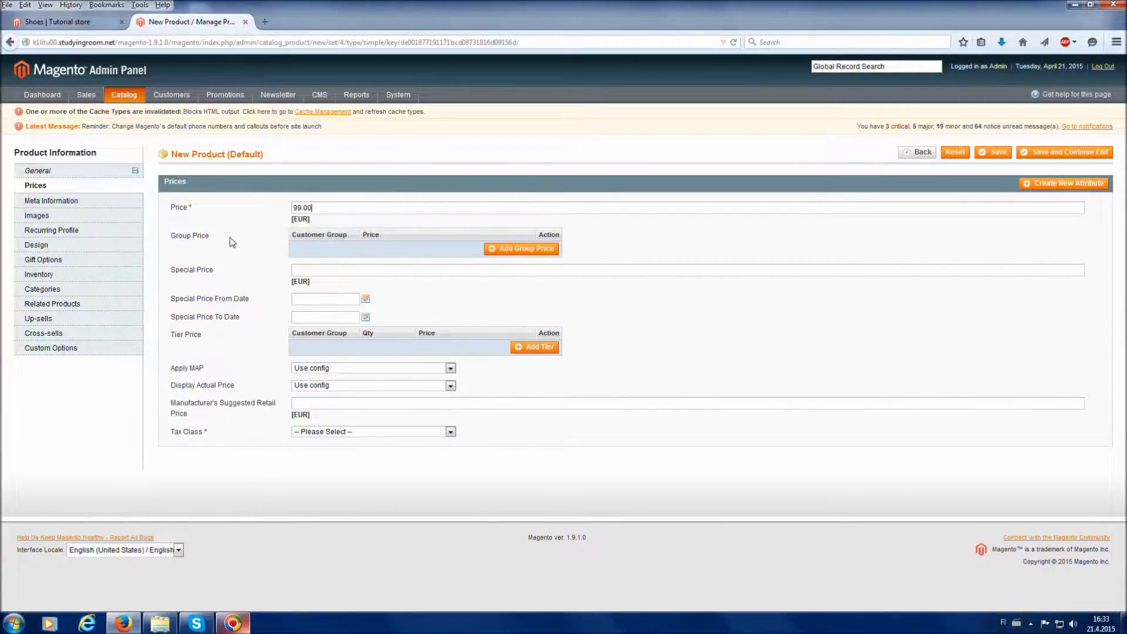
left_click(254, 211)
left_click(255, 211)
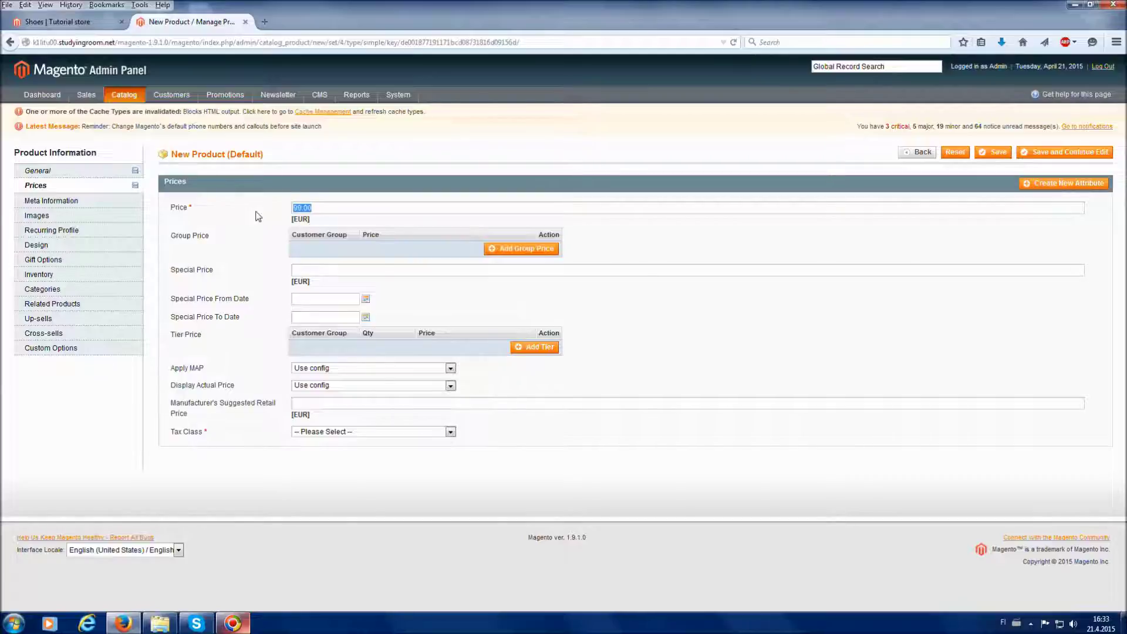
left_click(337, 206)
left_click(325, 270)
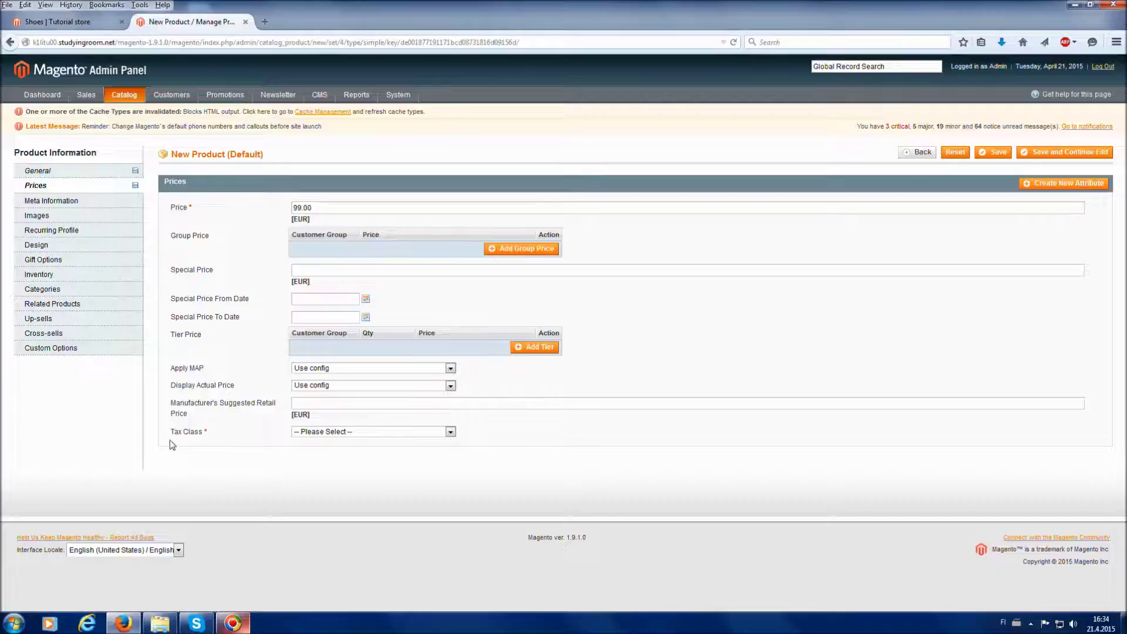
Set the product's tax class to None.
left_click_drag(171, 434, 219, 442)
left_click(220, 442)
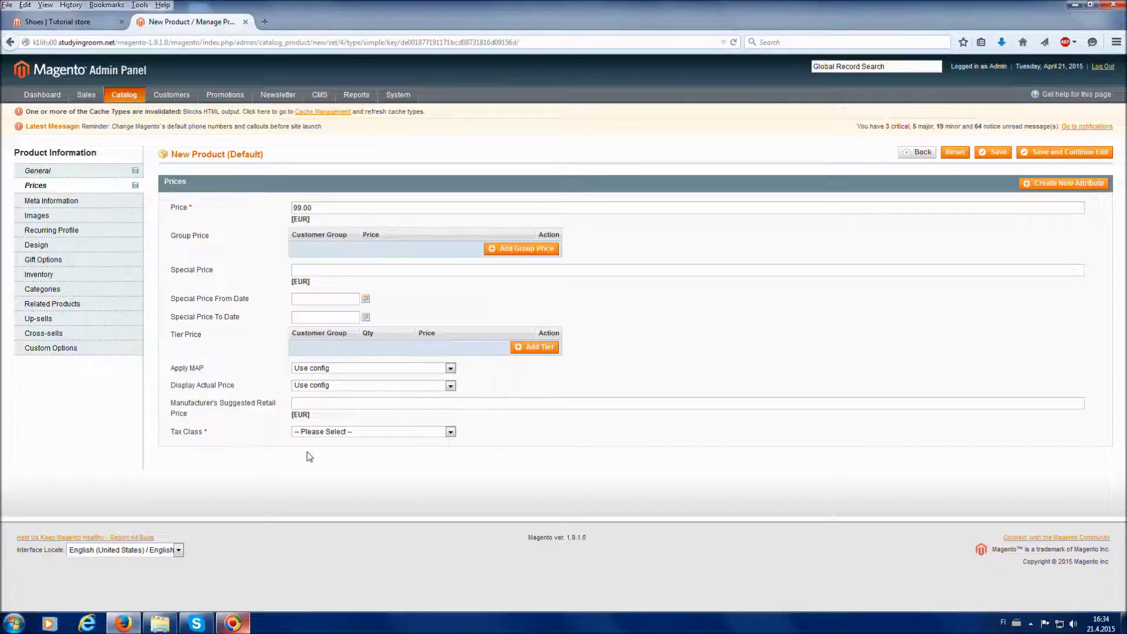
left_click(354, 432)
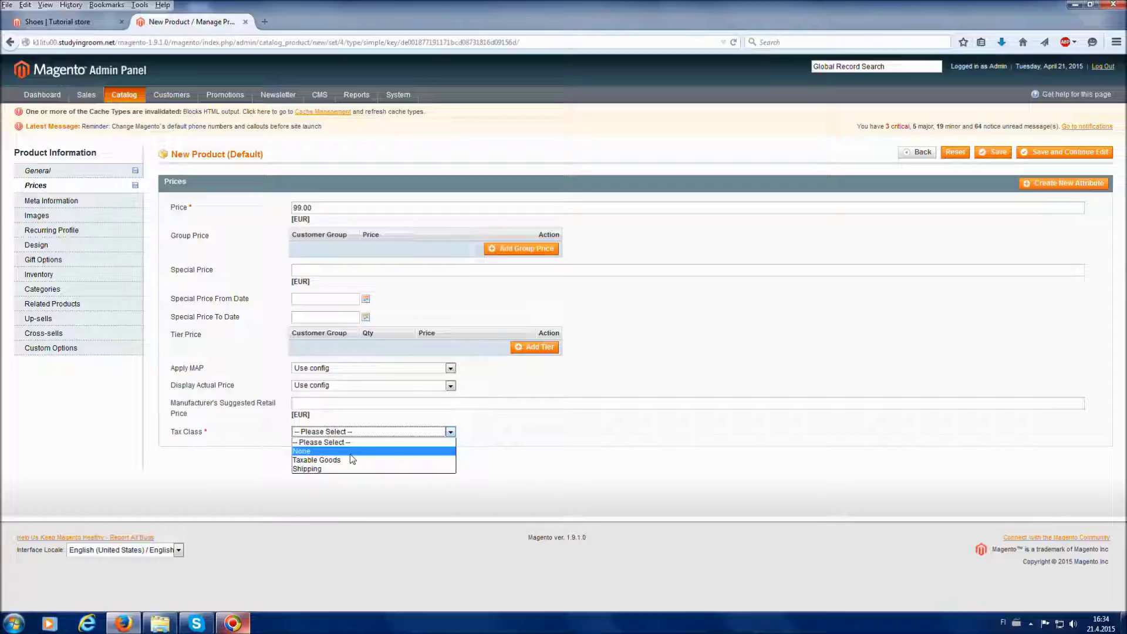
left_click(350, 453)
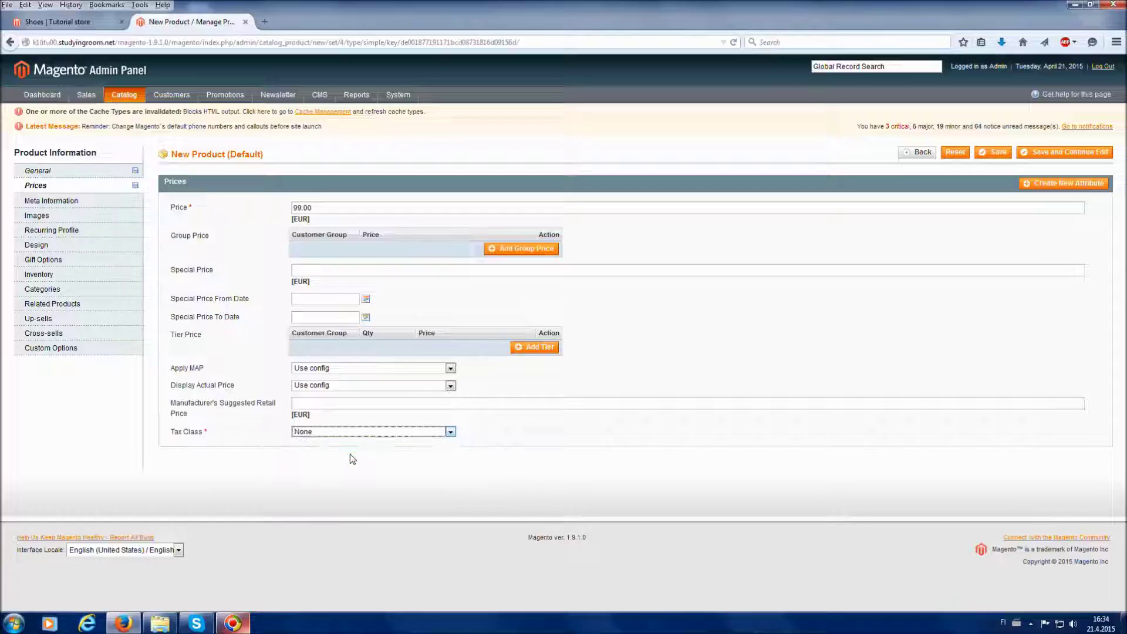
left_click(372, 430)
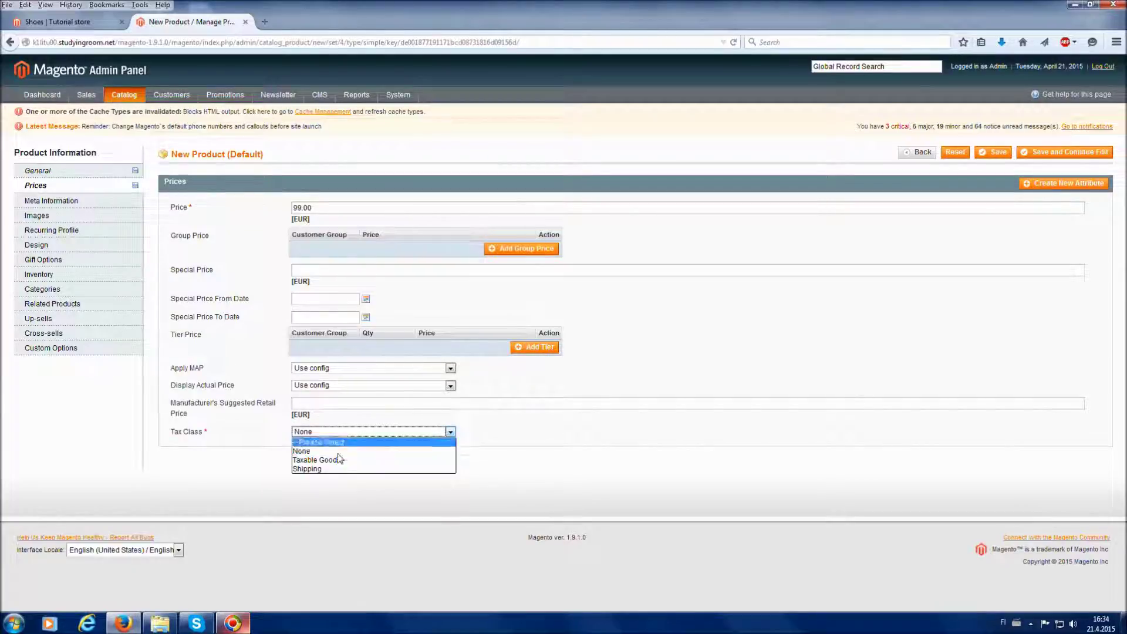
left_click(626, 436)
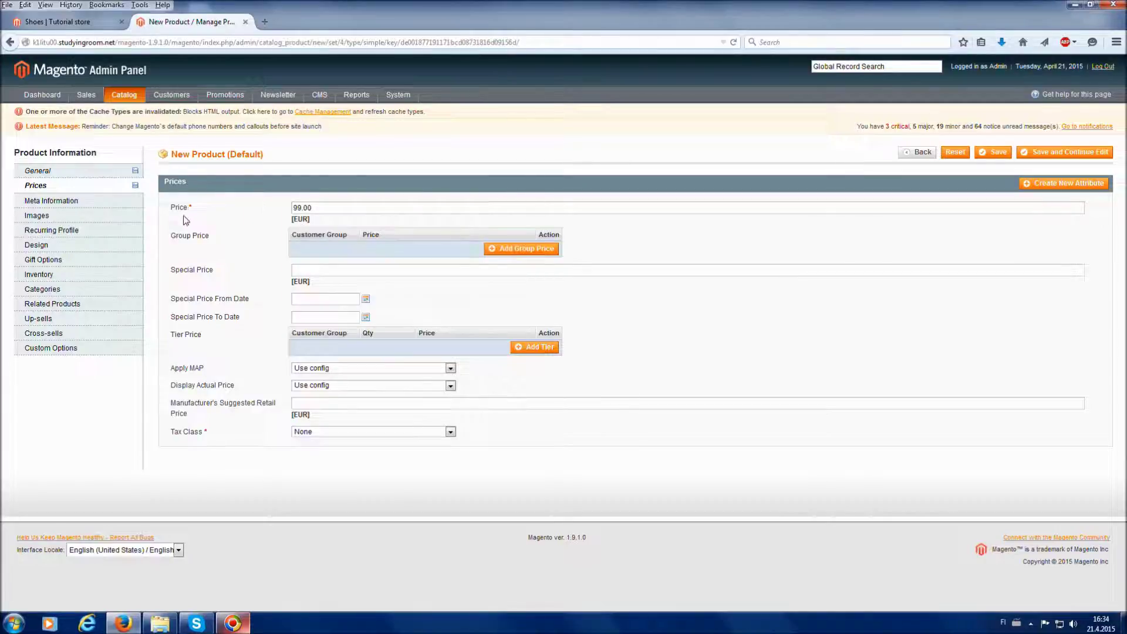
Set the product's meta title to "Blue Boot | Shoes | Tutorial Shop" in its Meta Information.
left_click(88, 200)
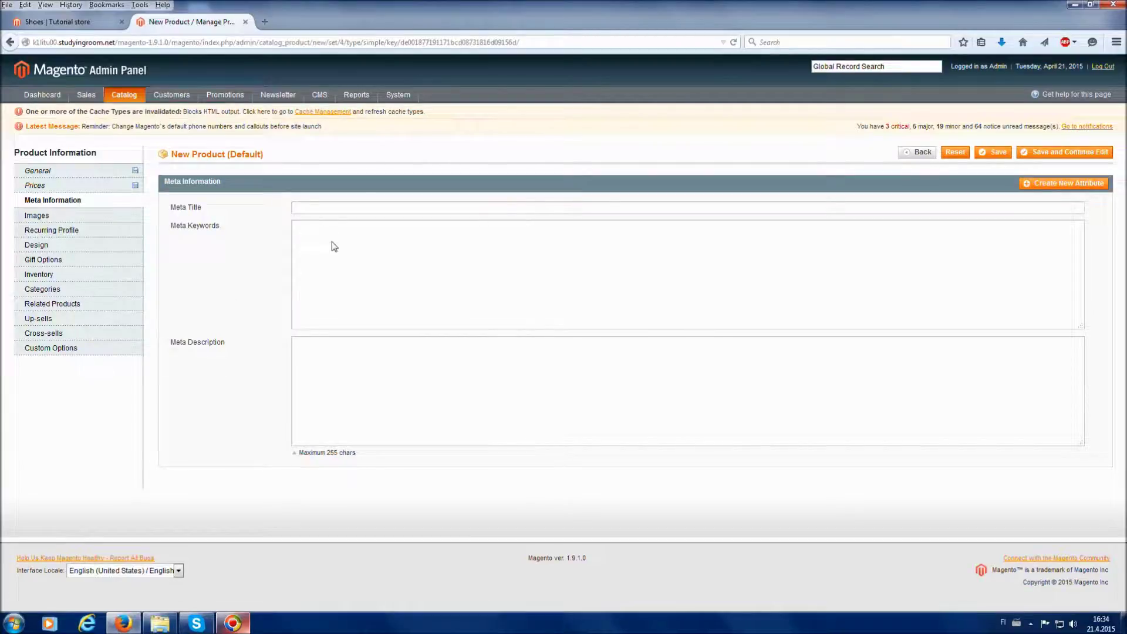
left_click(326, 209)
type("Blue")
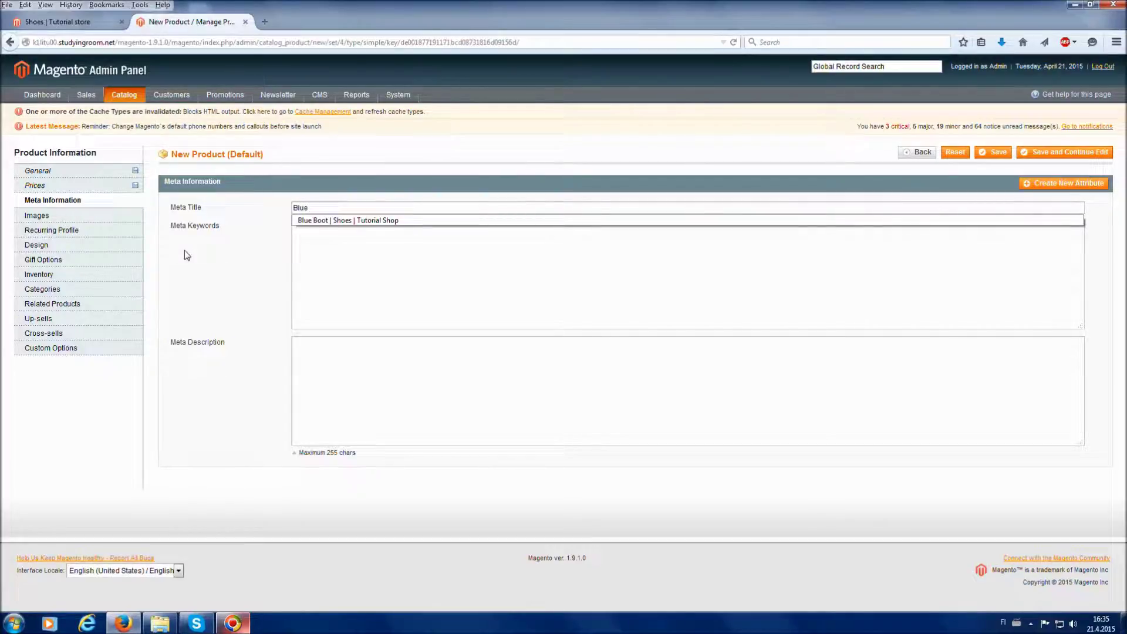
key("Down")
key("Return")
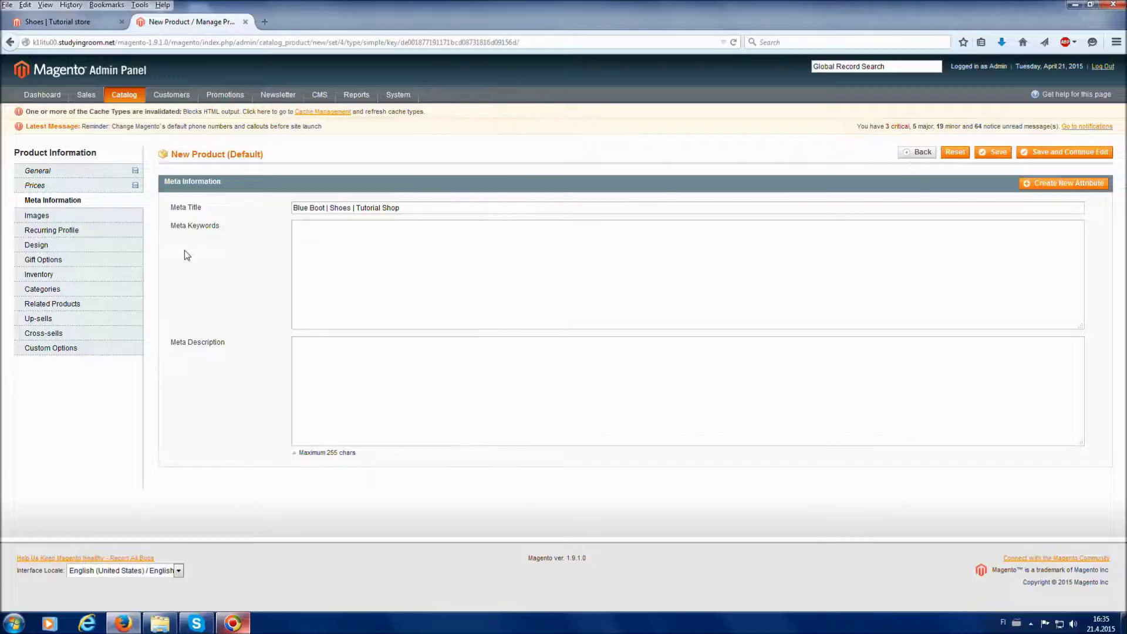
left_click(325, 210)
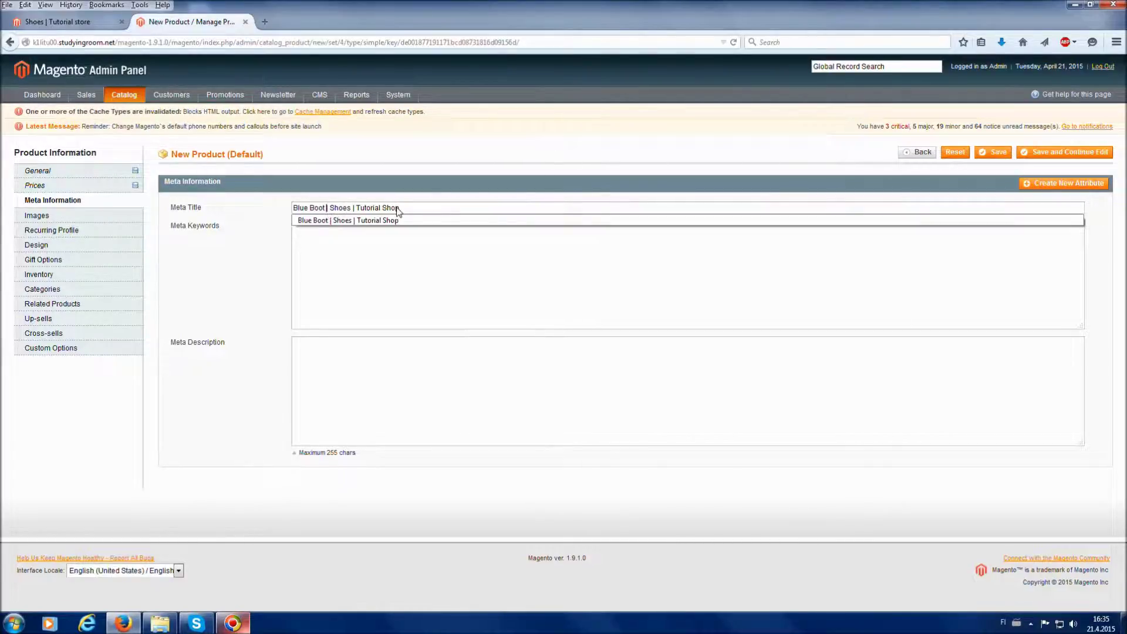
key("Down")
Enter the meta keywords "shoe, boot, walking" and the meta description "Product page for boot".
left_click(407, 310)
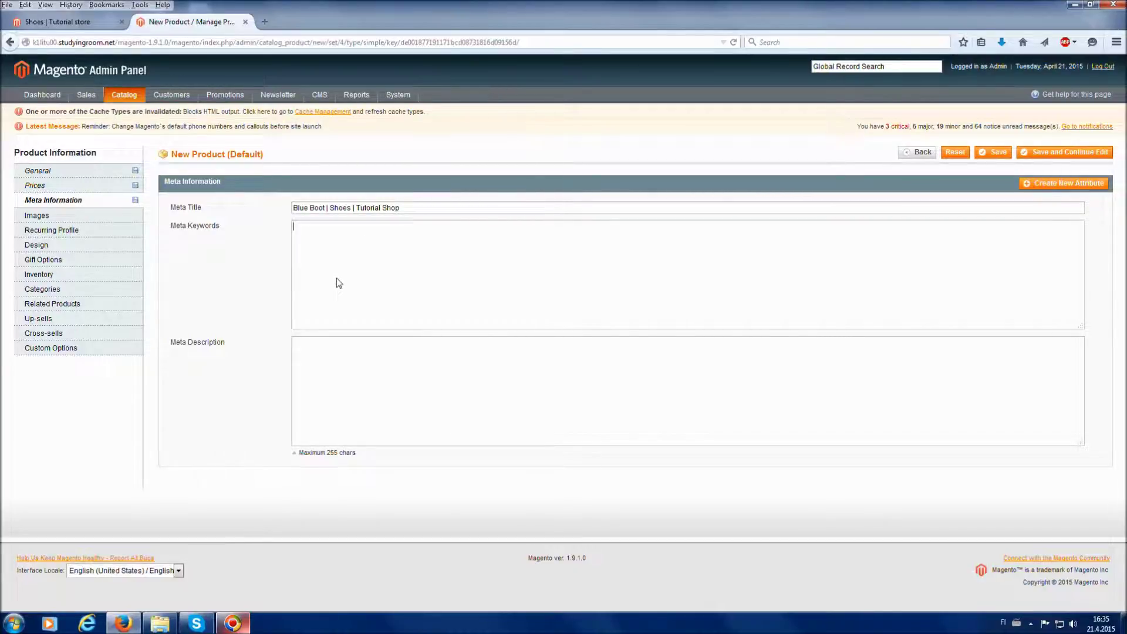
type("shoe, boot, walkinf")
key("BackSpace")
type("g")
left_click(350, 431)
type("Product")
type(" page")
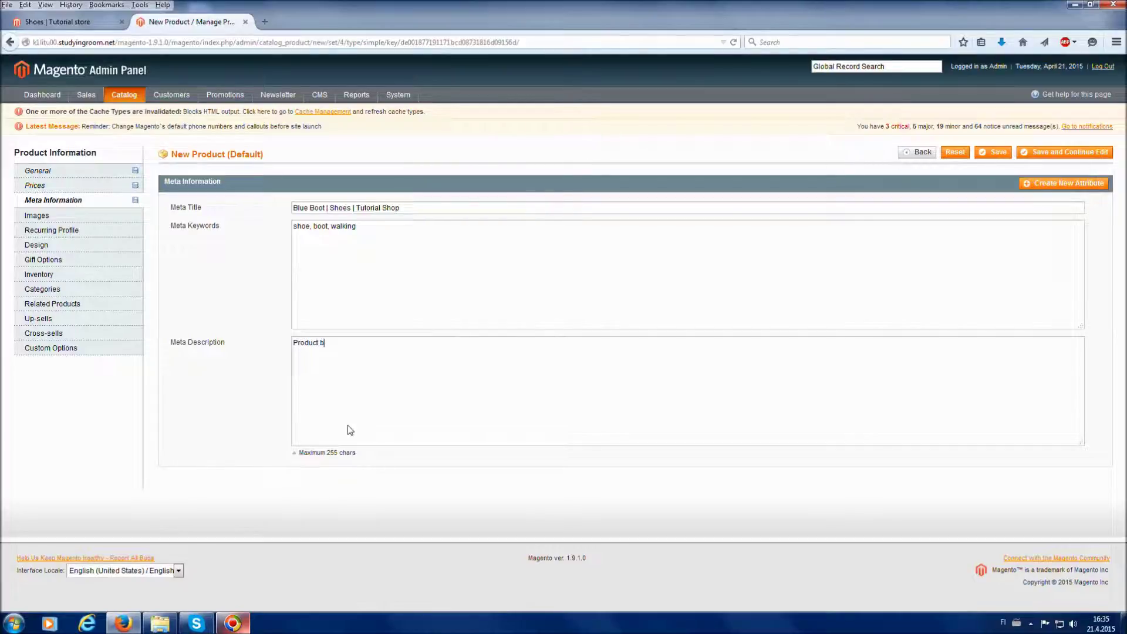
type(" for boot")
Upload the boot picture index.jpg from the Thesis folder to the product's images.
left_click(51, 220)
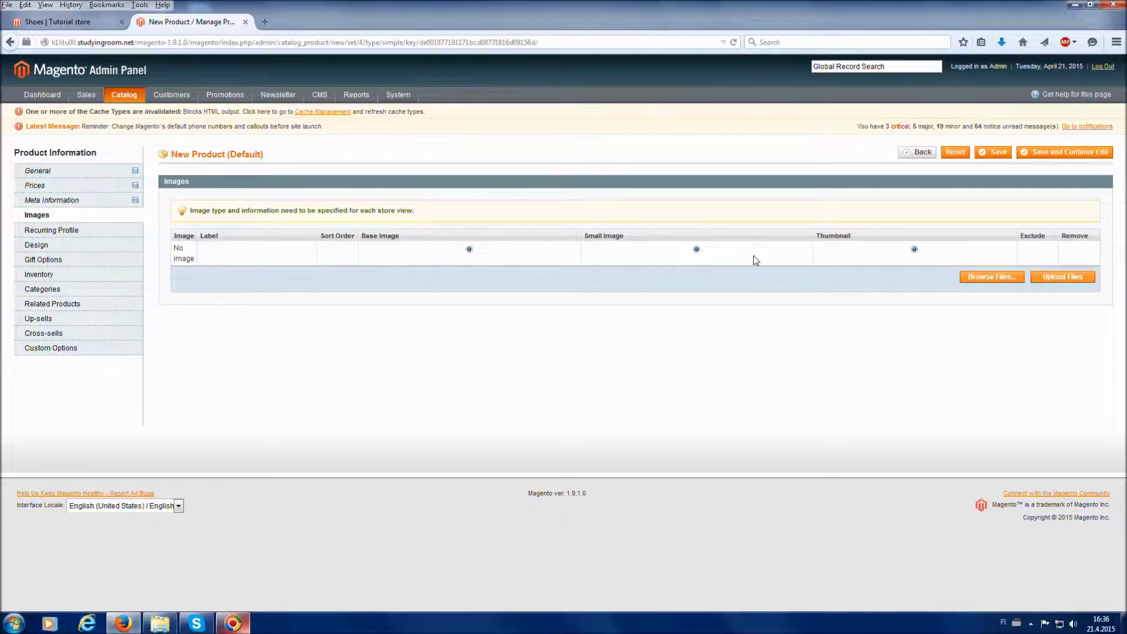
left_click(984, 278)
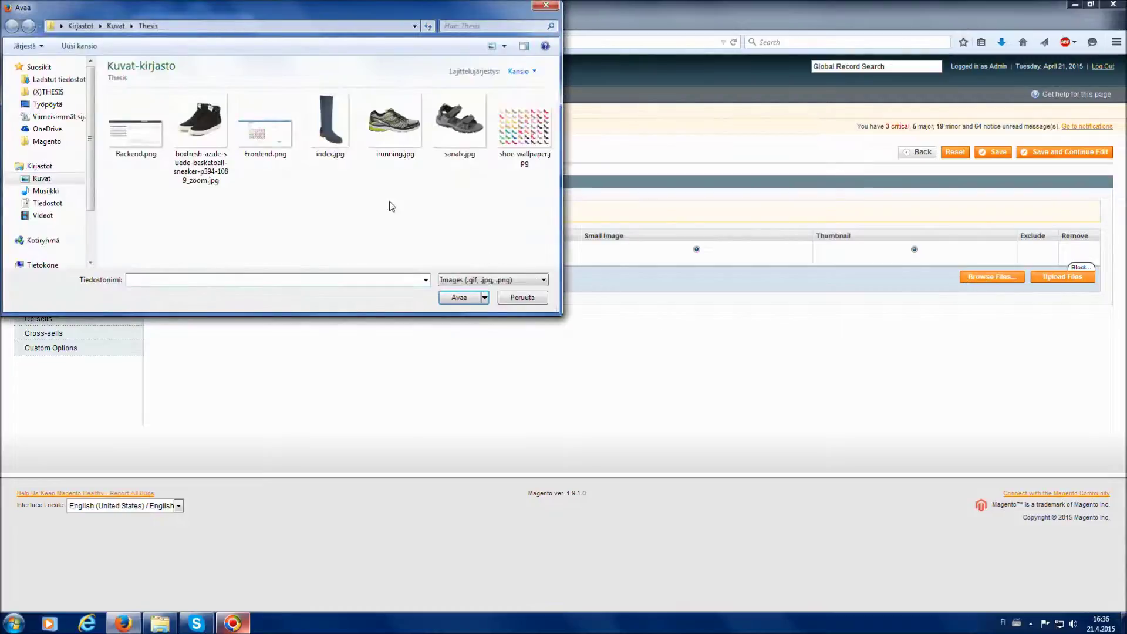
left_click(323, 136)
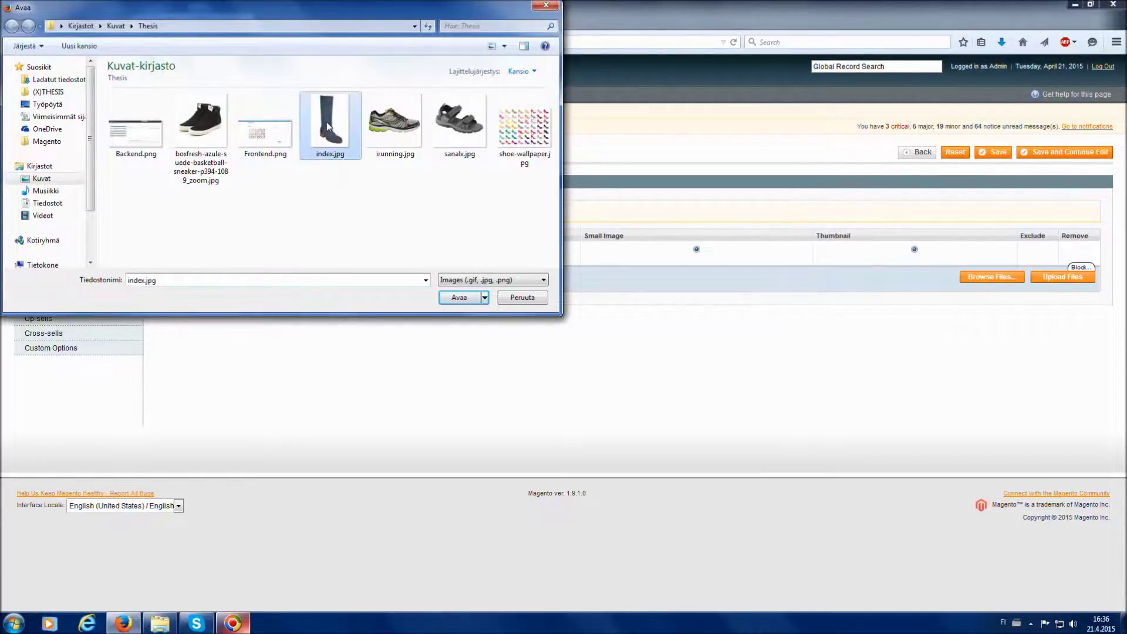
double_click(318, 142)
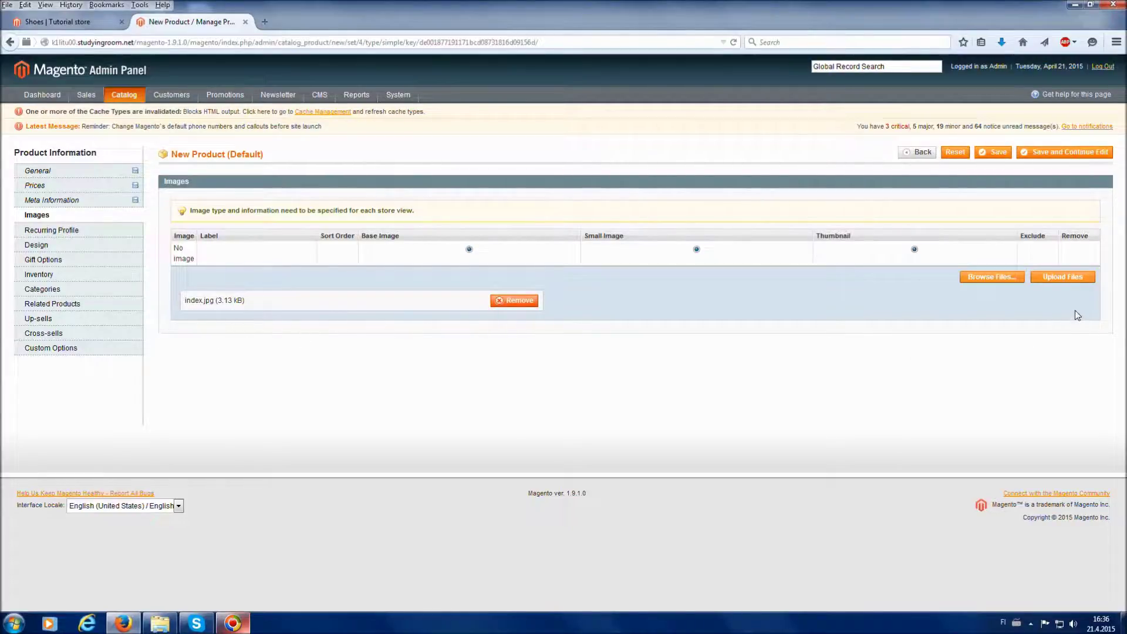
left_click(1063, 277)
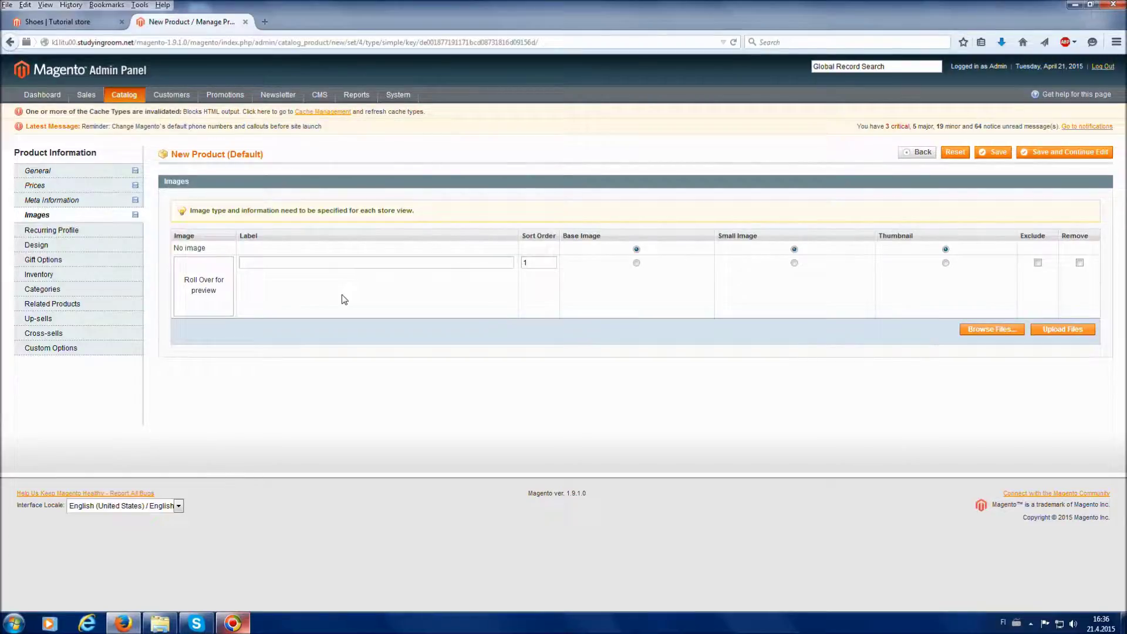
mouse_move(207, 307)
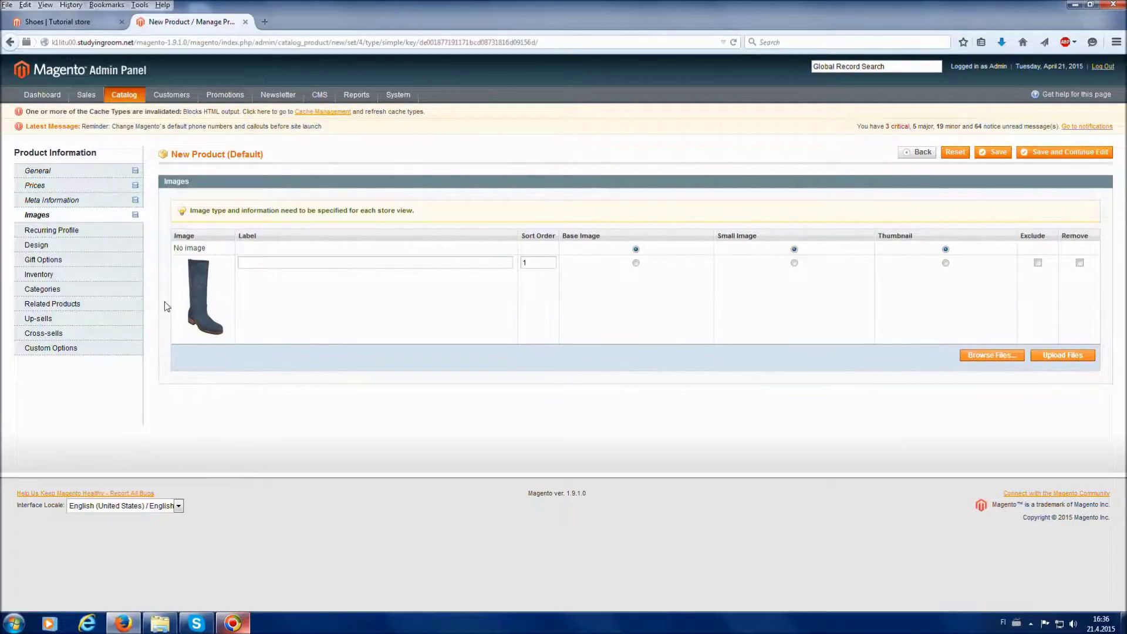
Label the uploaded image "Boot" and assign it as the base image, small image and thumbnail.
left_click(251, 265)
type("Boot")
left_click(636, 263)
left_click(795, 265)
left_click(947, 264)
left_click(1081, 262)
left_click(1080, 263)
Set the product's custom design to the default theme under rwd and view the page layout choices.
left_click(107, 233)
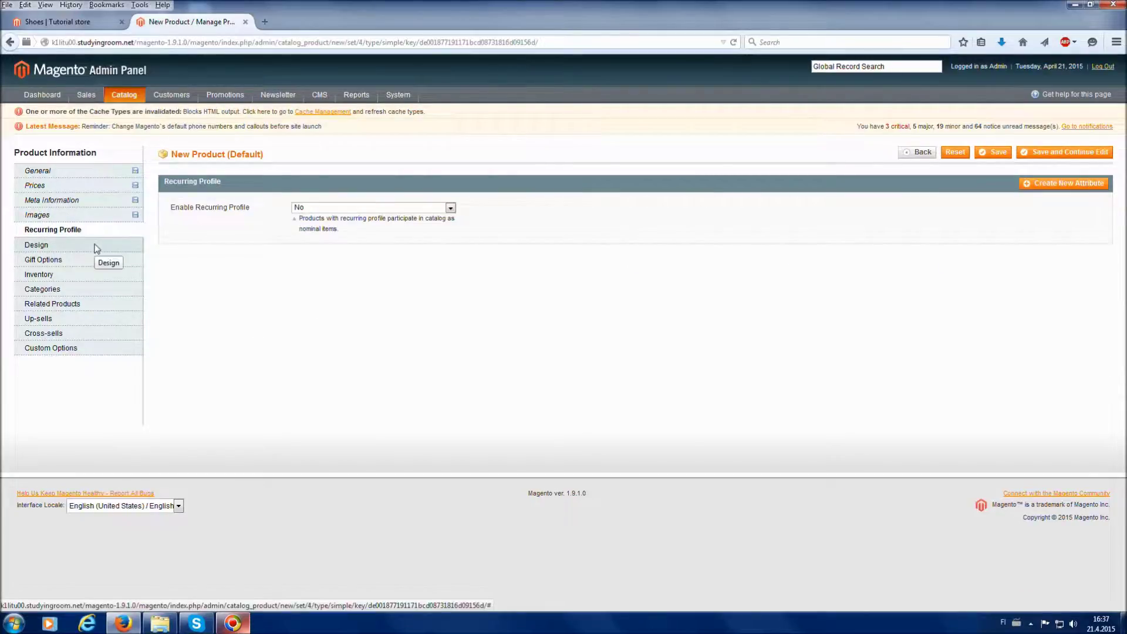
left_click(94, 250)
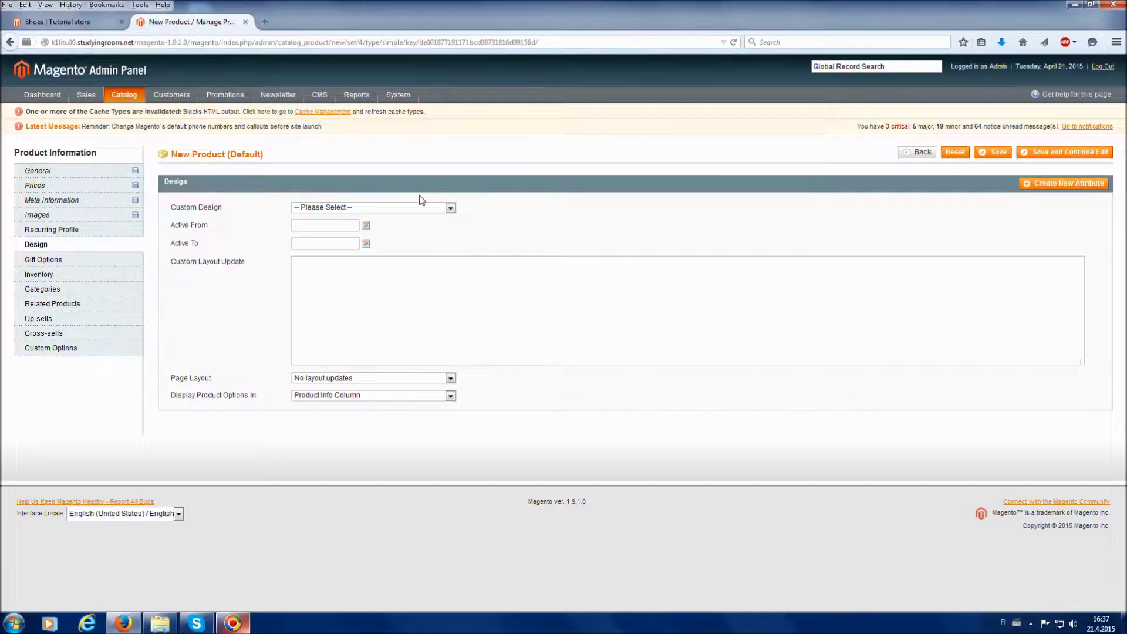
left_click(326, 210)
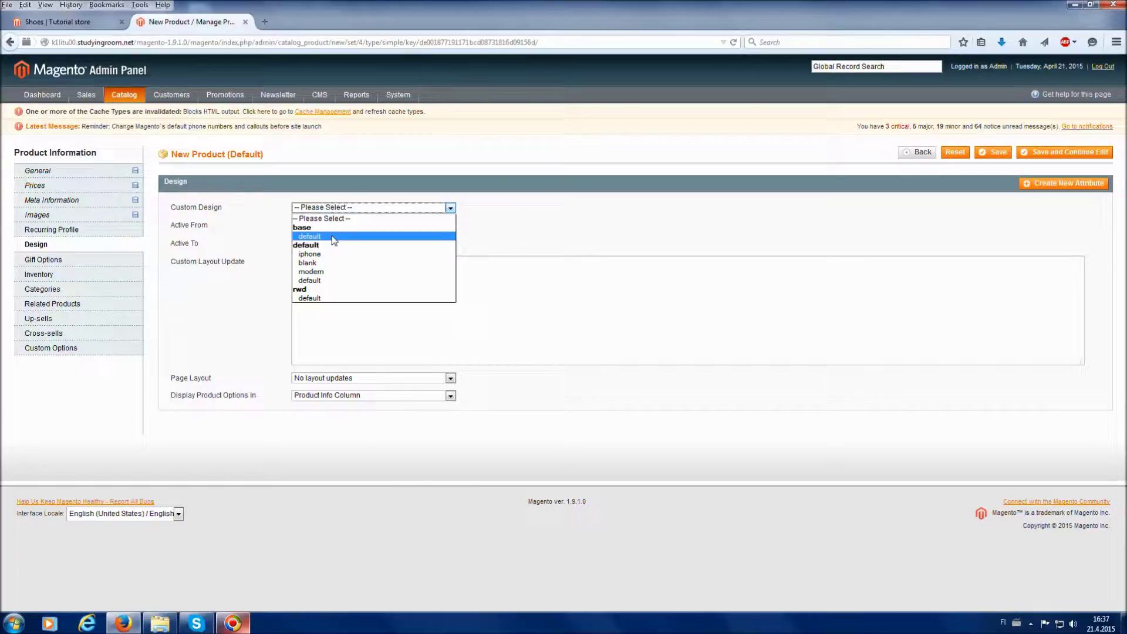
left_click(315, 298)
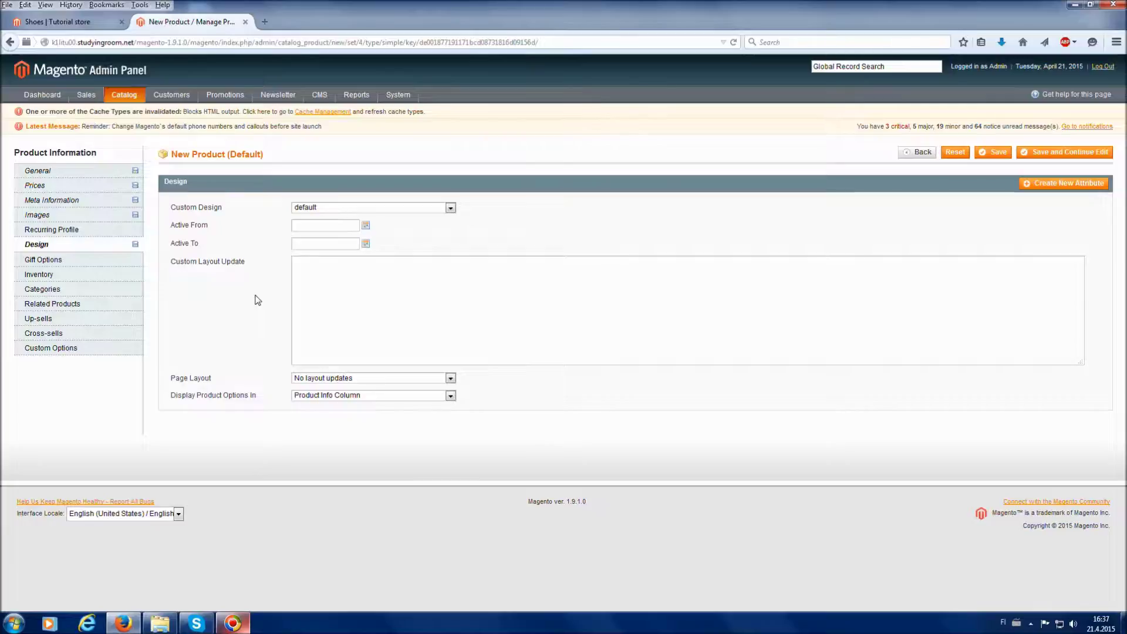
left_click(348, 378)
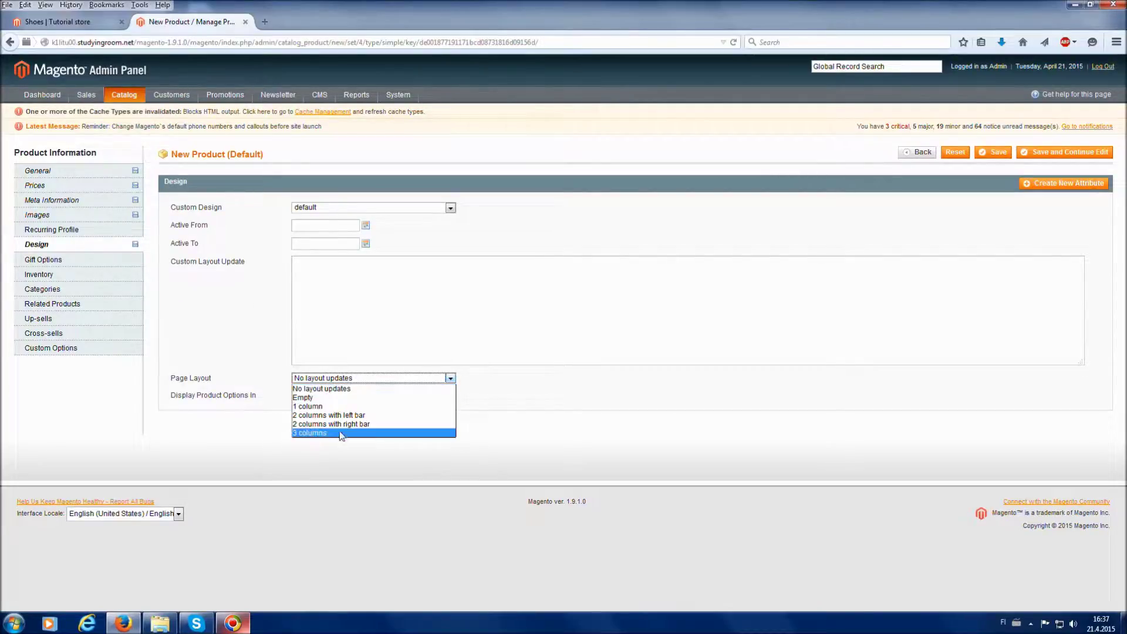
left_click(256, 335)
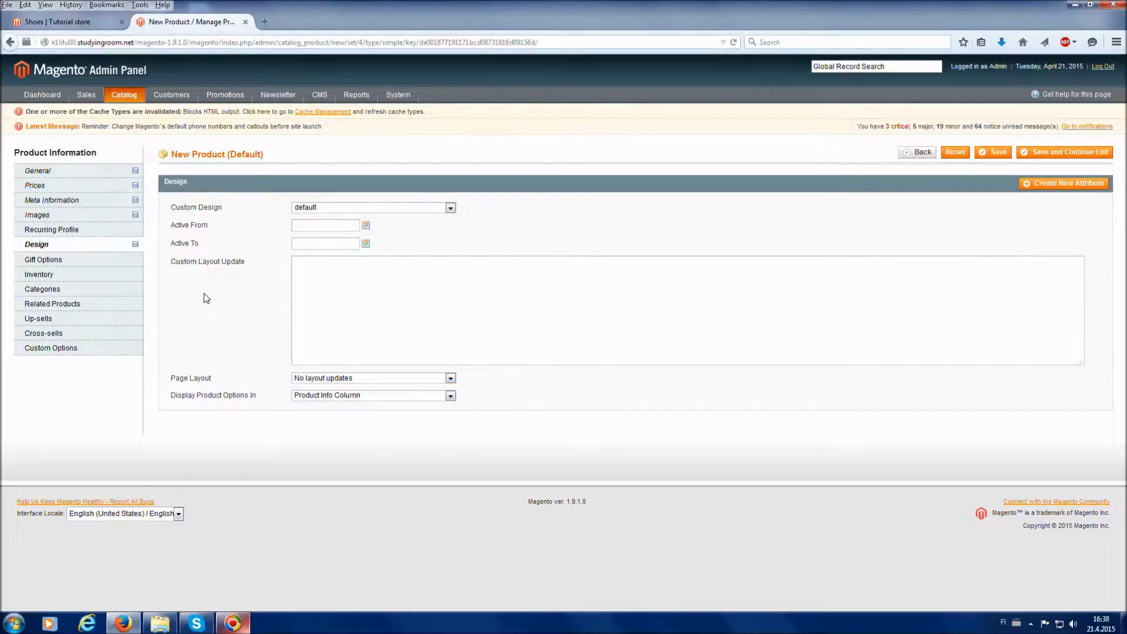
Set the product's stock quantity to 1 in its Inventory settings.
left_click(101, 276)
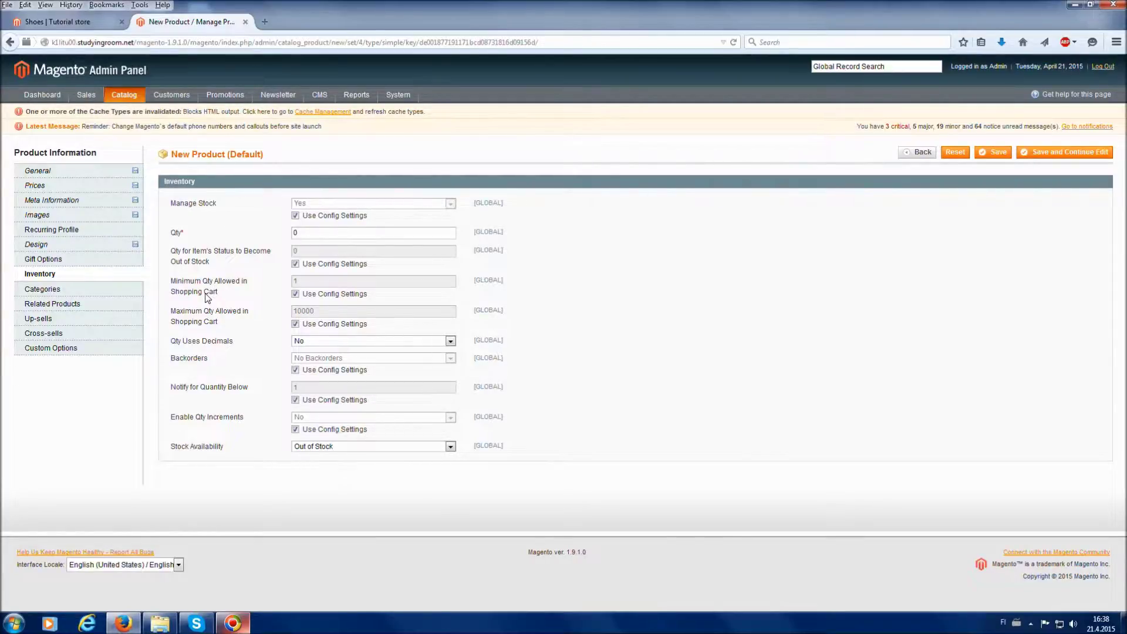
double_click(306, 234)
type("1")
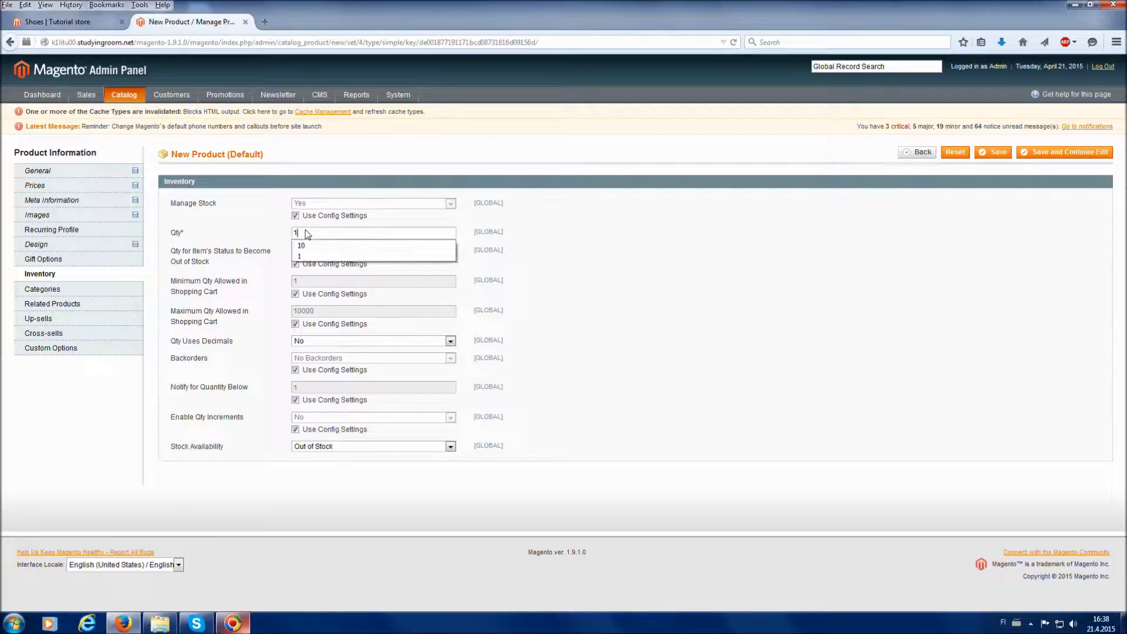
left_click(258, 247)
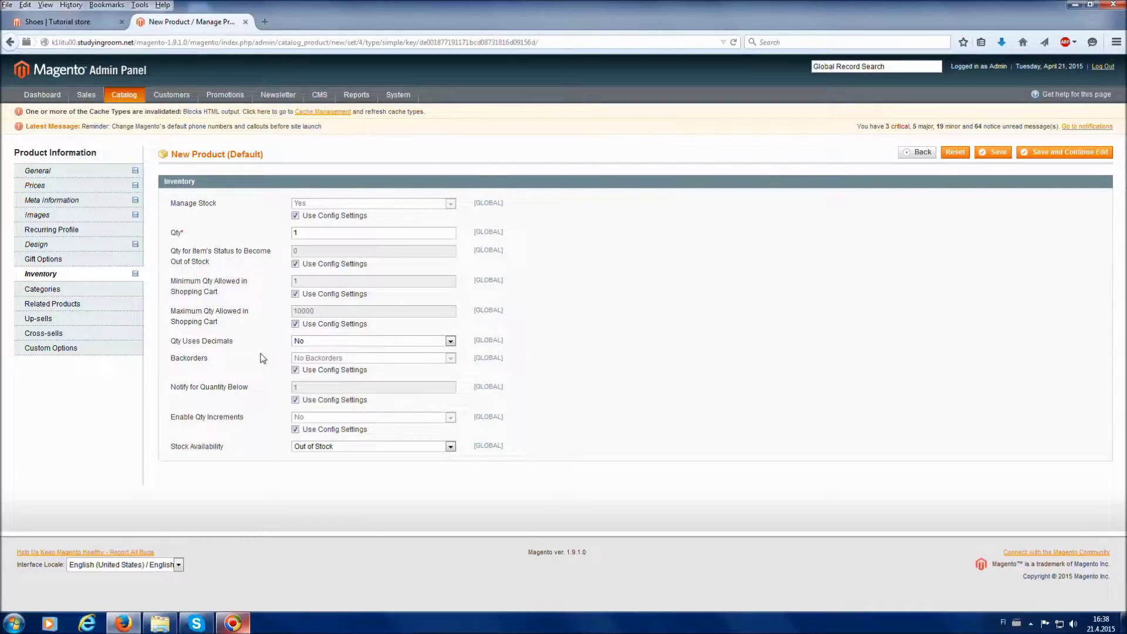
Set the product's stock availability to In Stock.
left_click(337, 448)
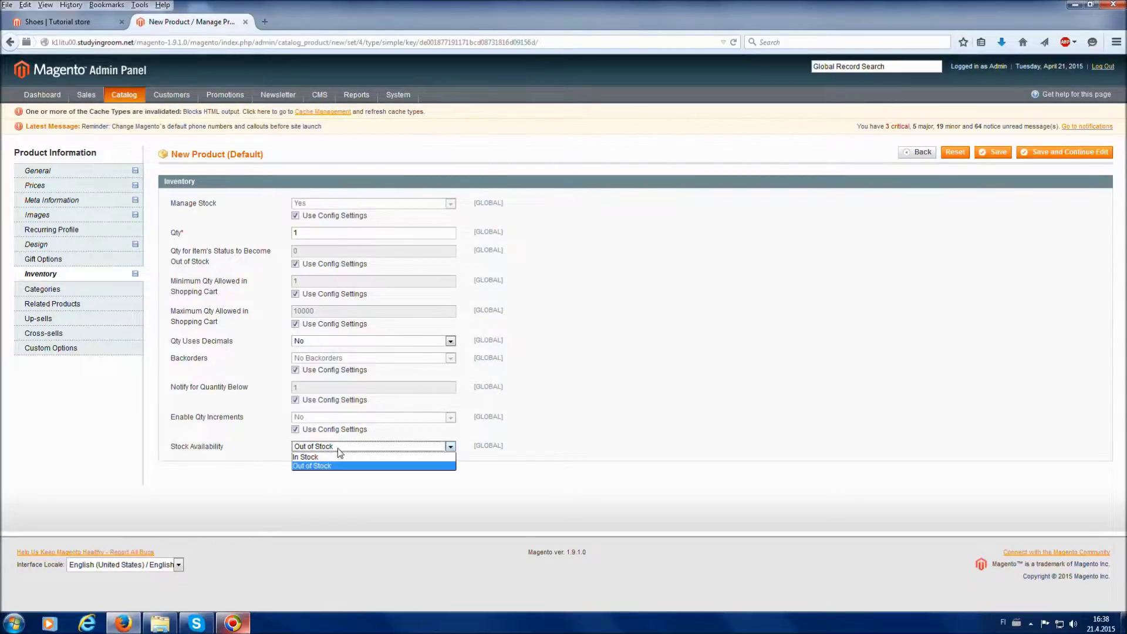
left_click(174, 449)
left_click_drag(174, 449, 266, 453)
left_click(299, 450)
left_click(298, 458)
left_click(254, 445)
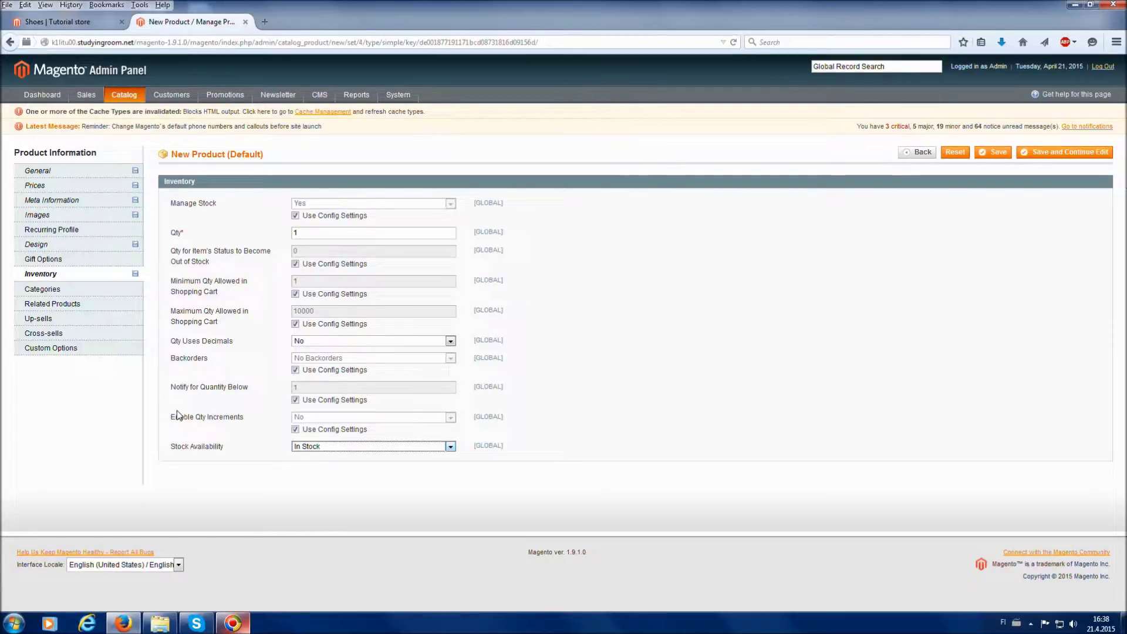
Assign the product to the Shoes category and add Running shoes and Sandals as its up-sell products.
left_click(86, 294)
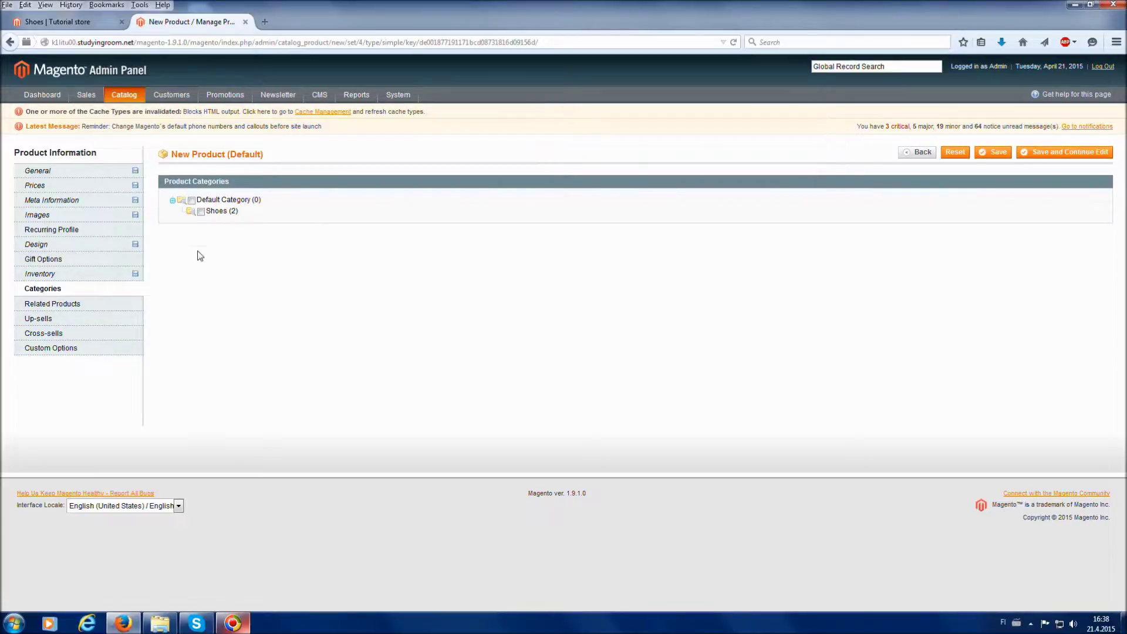
left_click(201, 212)
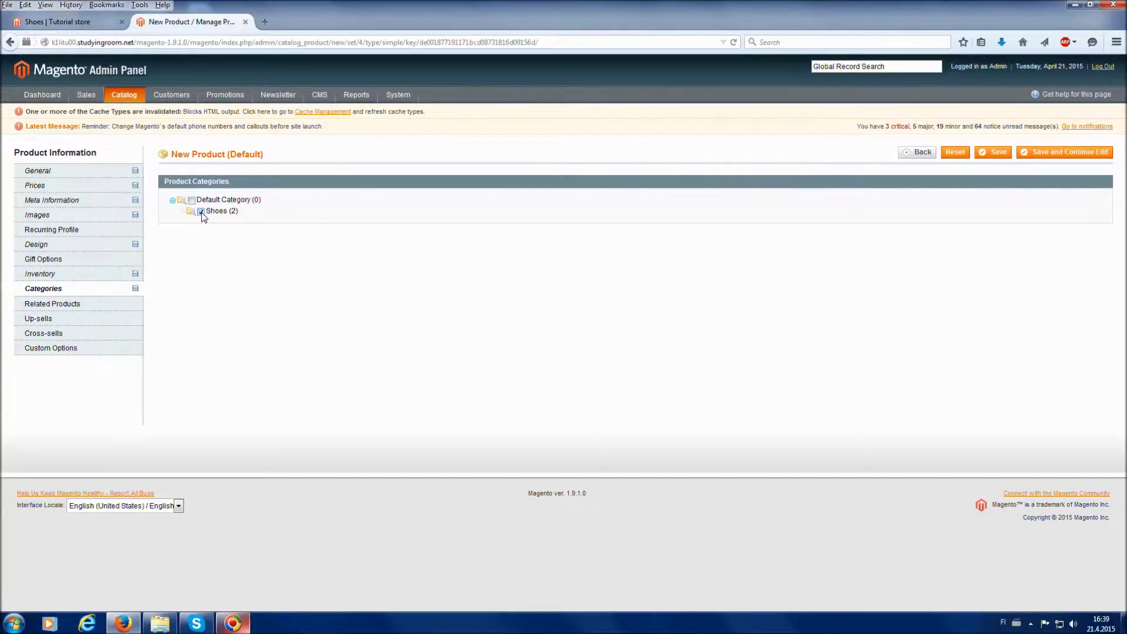
left_click(100, 326)
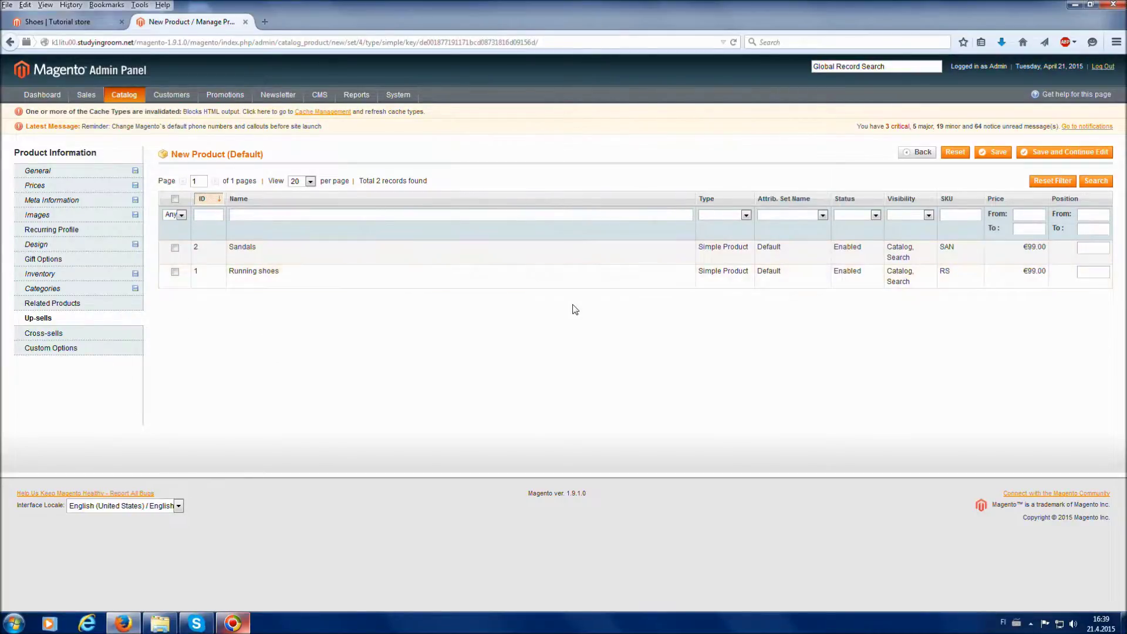
left_click(641, 276)
left_click(659, 249)
View the custom options, return to the General information, and save the Blue Boot product while keeping it open for editing.
left_click(108, 351)
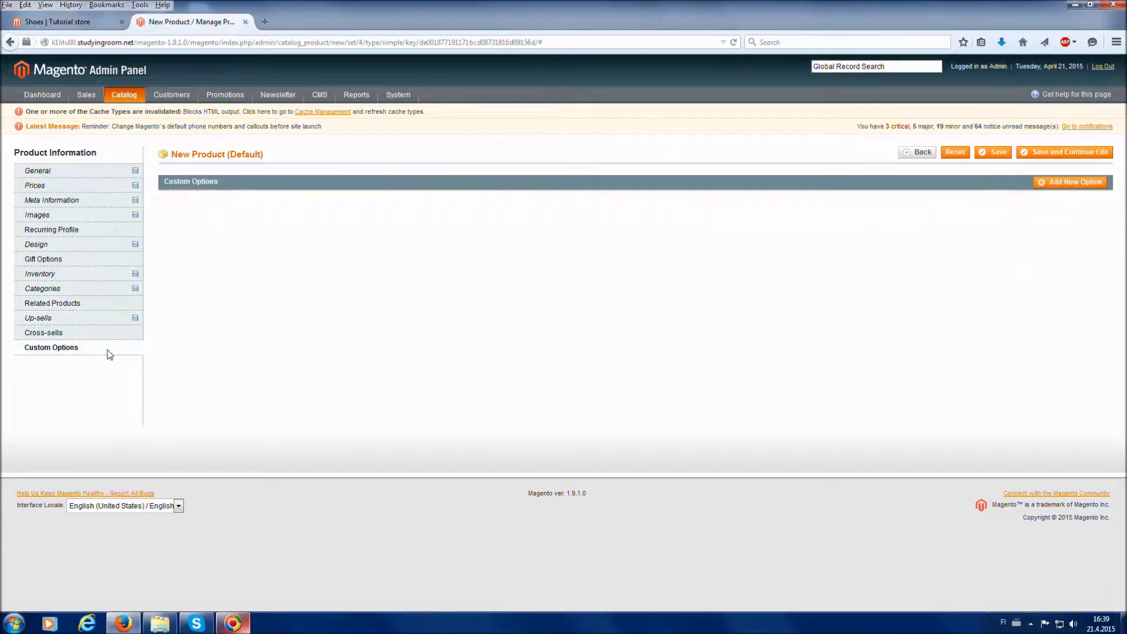
left_click(71, 175)
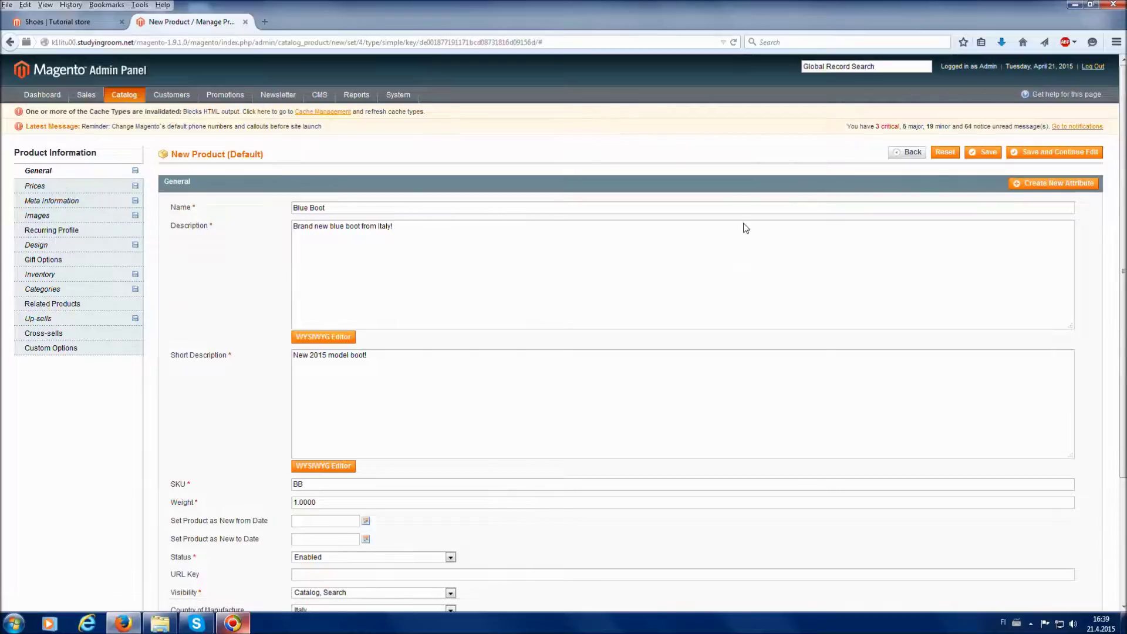
left_click(1026, 155)
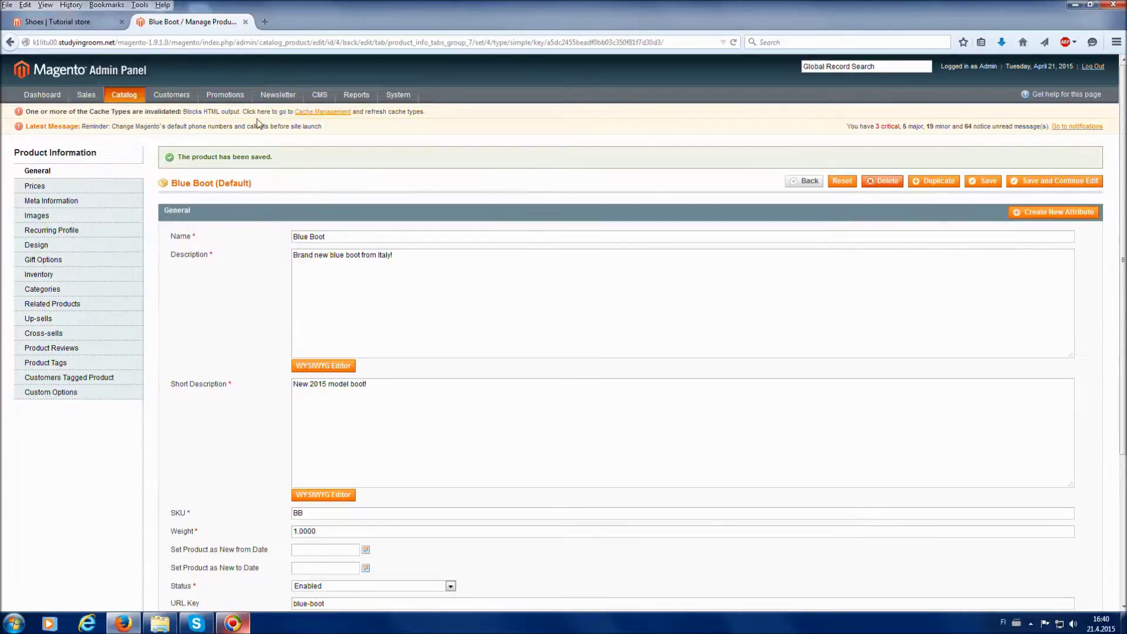
Switch to the storefront's Shoes category page and reload it to check the product listing.
left_click(82, 22)
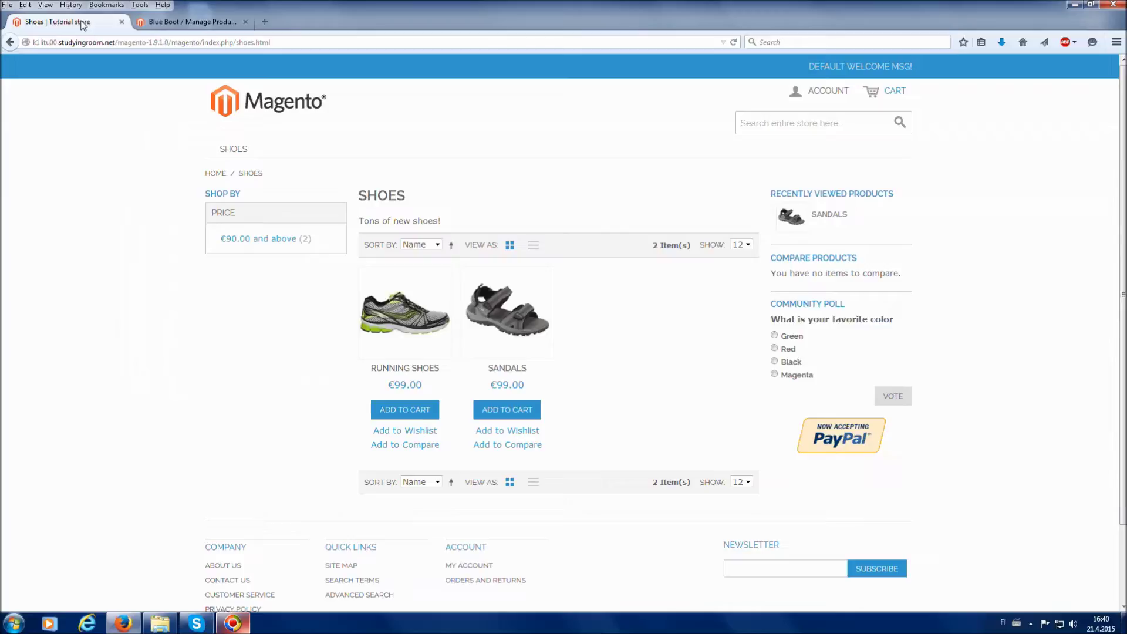
scroll(39, 215, "down", 1)
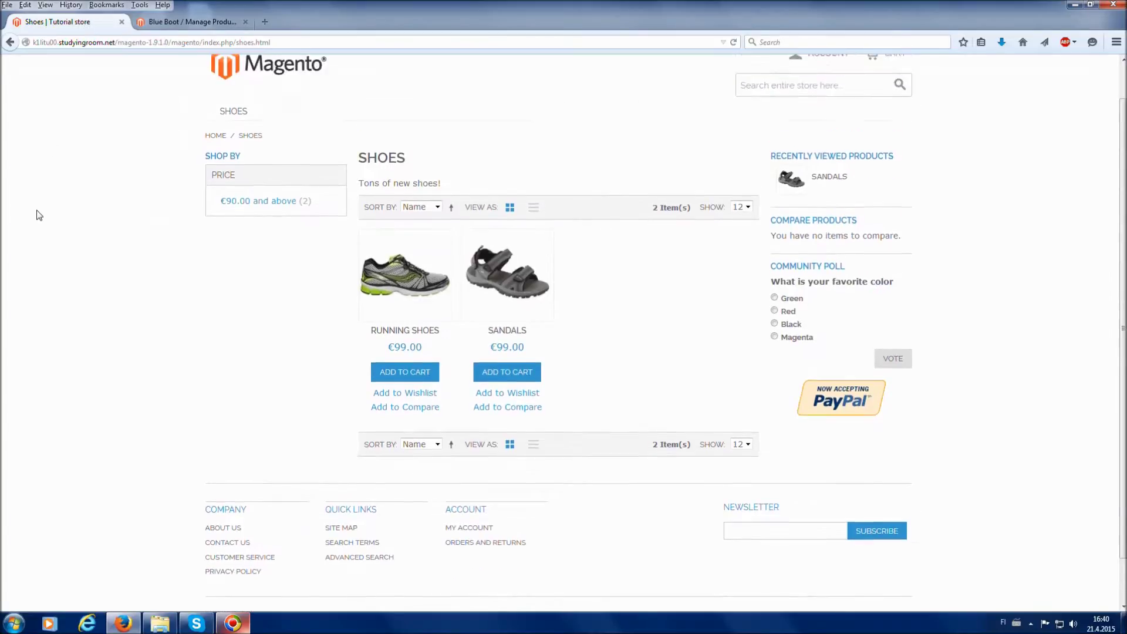
scroll(38, 215, "up", 1)
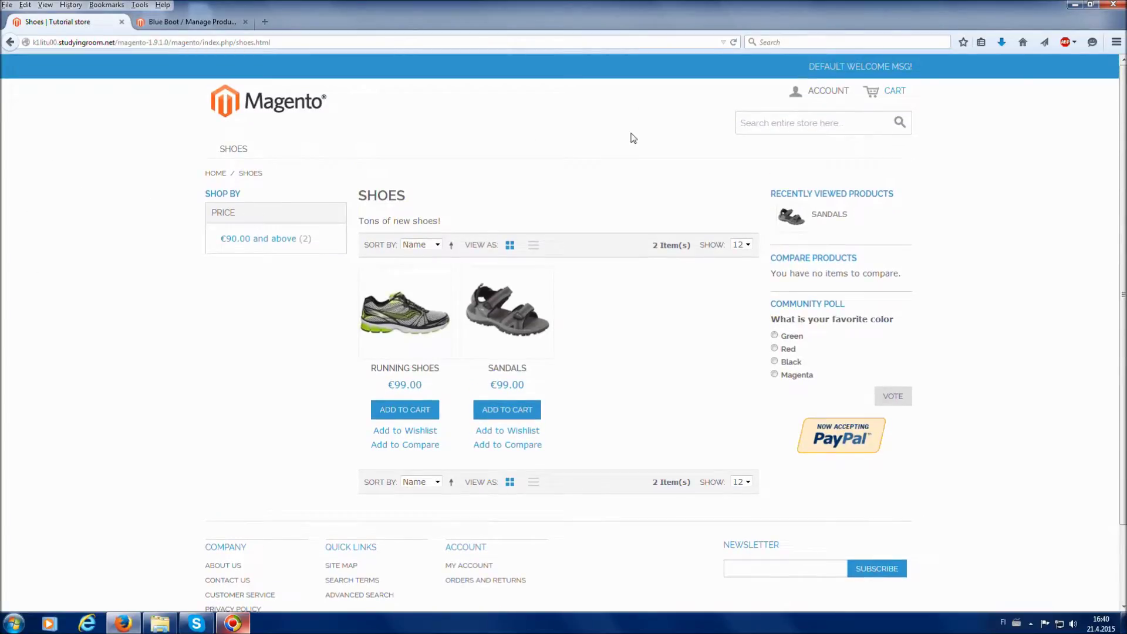
left_click(735, 42)
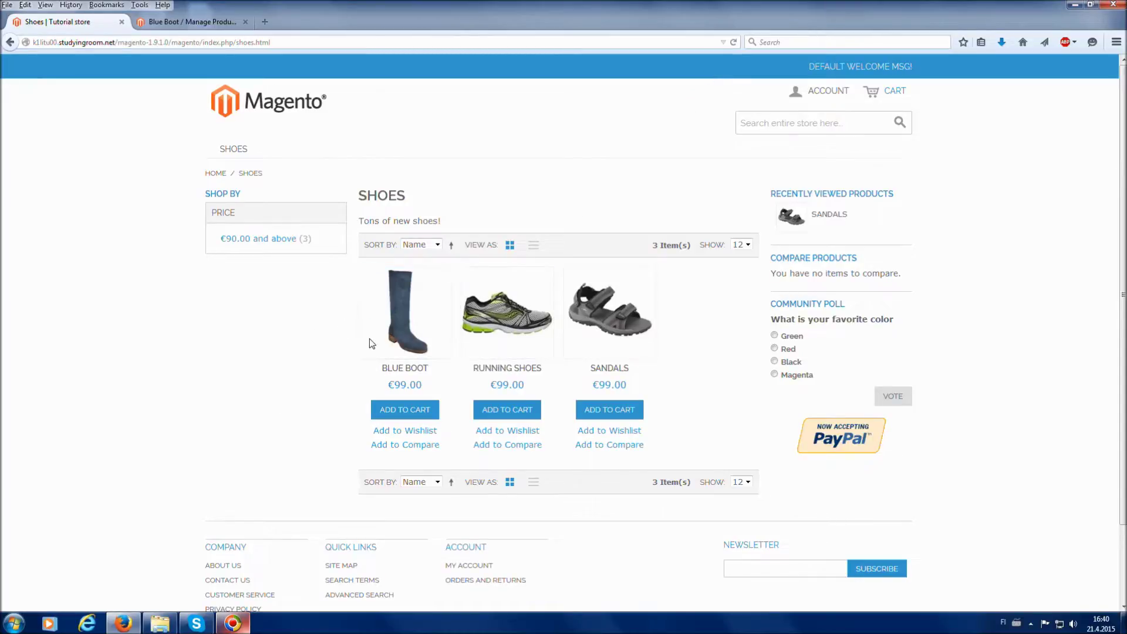
Open the Blue Boot product page in the storefront and examine its short description, full description and up-sell products.
left_click(403, 344)
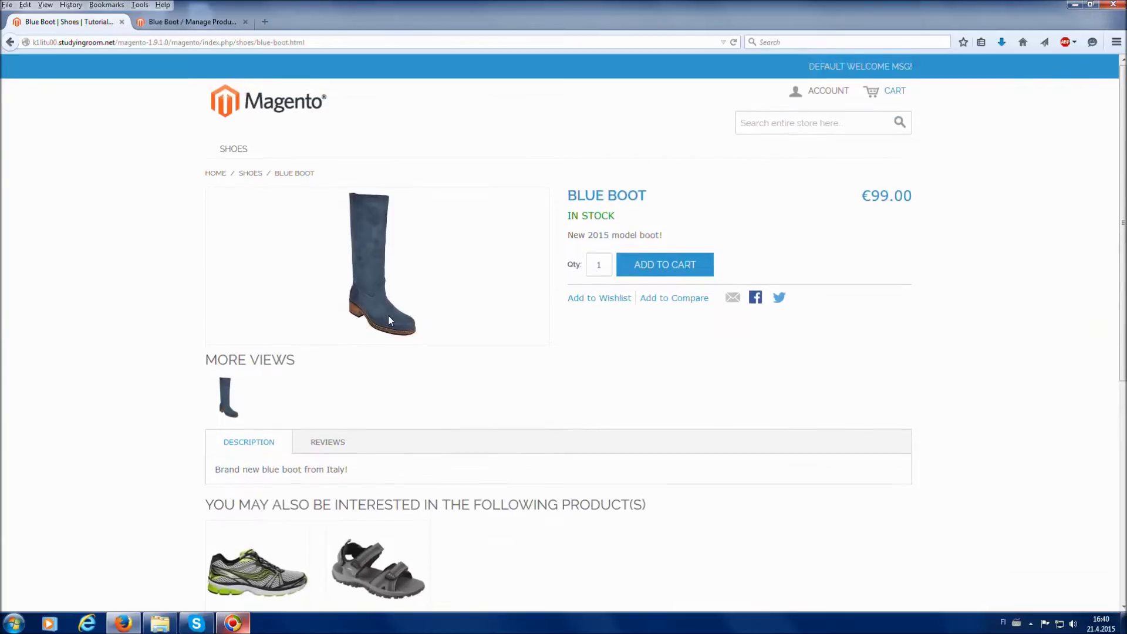
left_click_drag(569, 235, 671, 233)
left_click(675, 231)
scroll(376, 393, "down", 2)
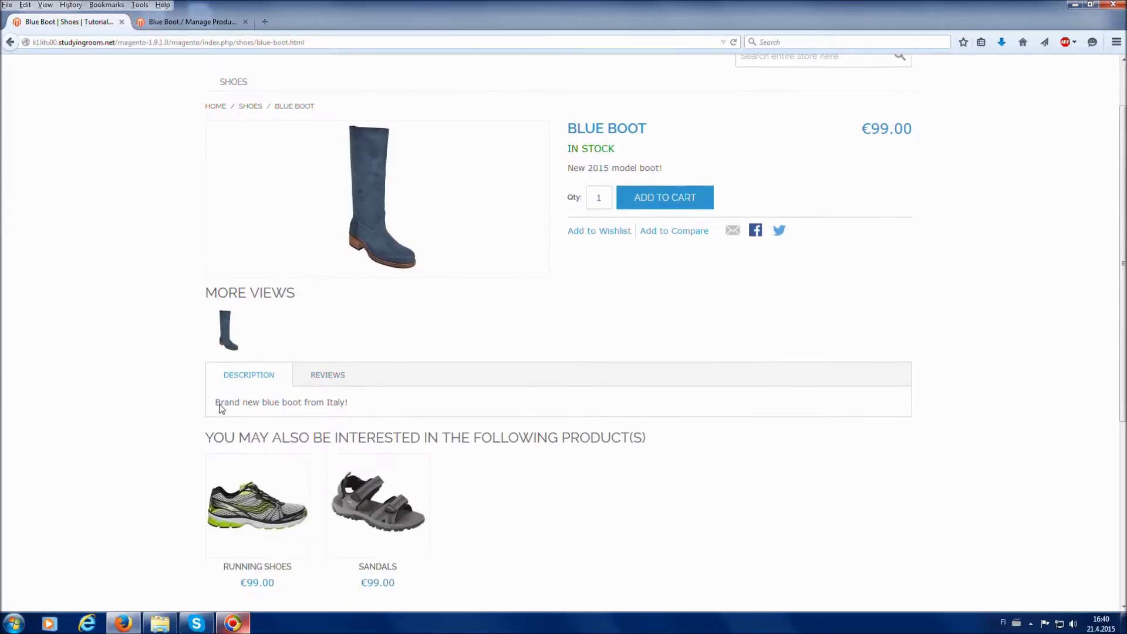
Read the Blue Boot's full description and look over the suggested Running Shoes and Sandals on its storefront page.
left_click_drag(221, 404, 354, 407)
left_click(404, 342)
scroll(573, 510, "down", 2)
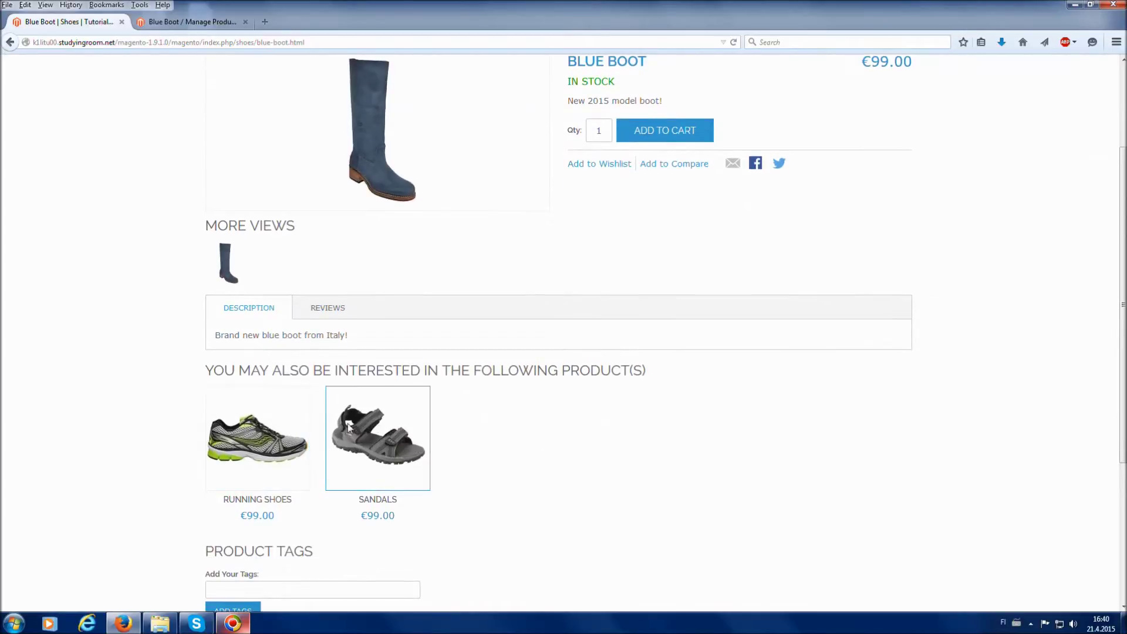
scroll(646, 441, "up", 2)
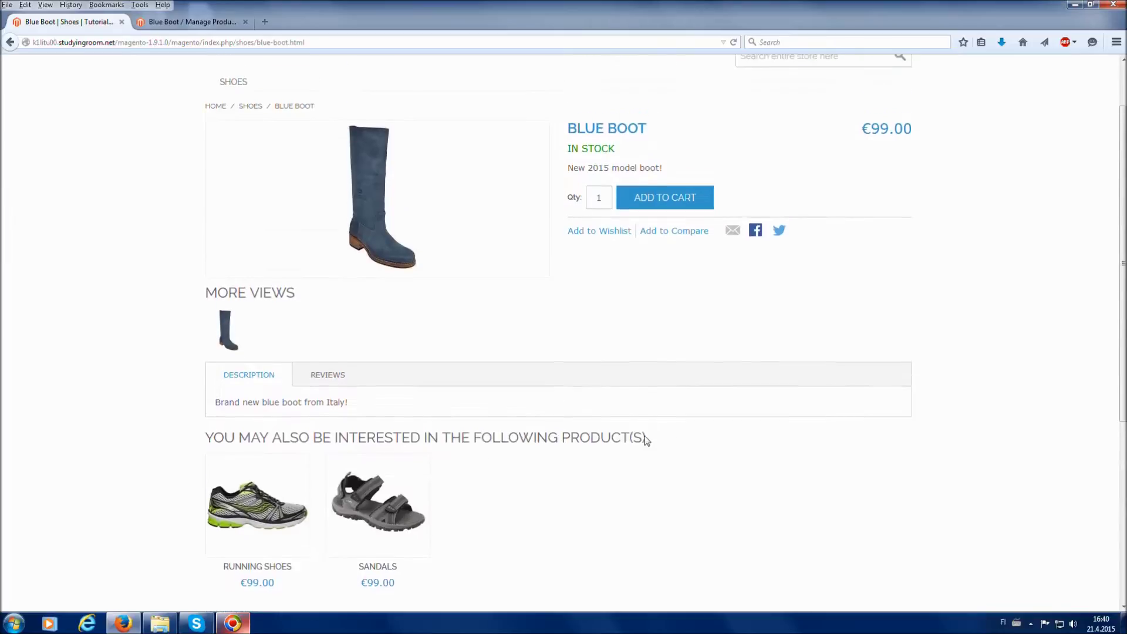
scroll(646, 441, "down", 4)
scroll(647, 440, "up", 3)
scroll(646, 440, "up", 3)
scroll(646, 440, "down", 5)
scroll(628, 470, "up", 1)
scroll(763, 511, "up", 4)
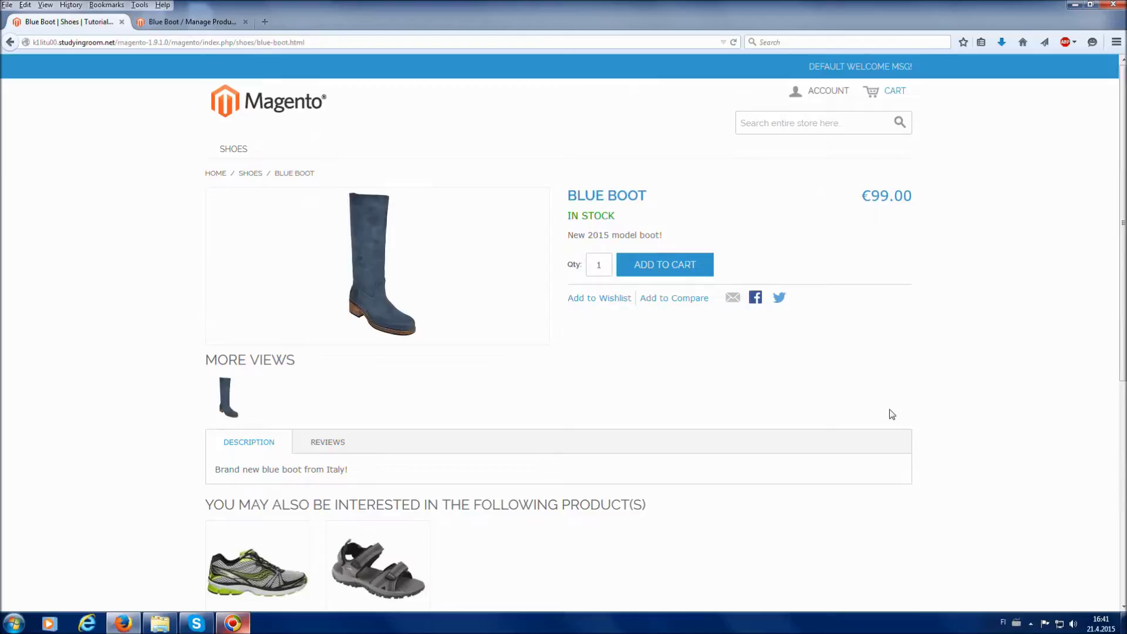
Check the product page down to its tags and footer, view the Blue Boot's reviews, and return to its description.
scroll(999, 473, "down", 5)
scroll(998, 473, "down", 2)
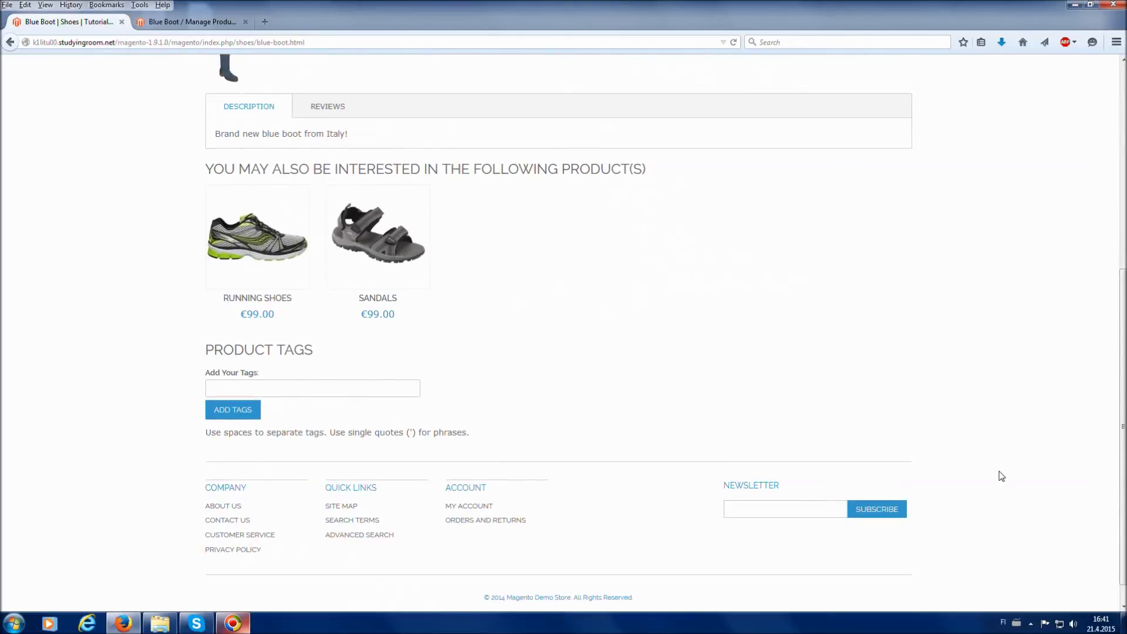
scroll(961, 463, "up", 7)
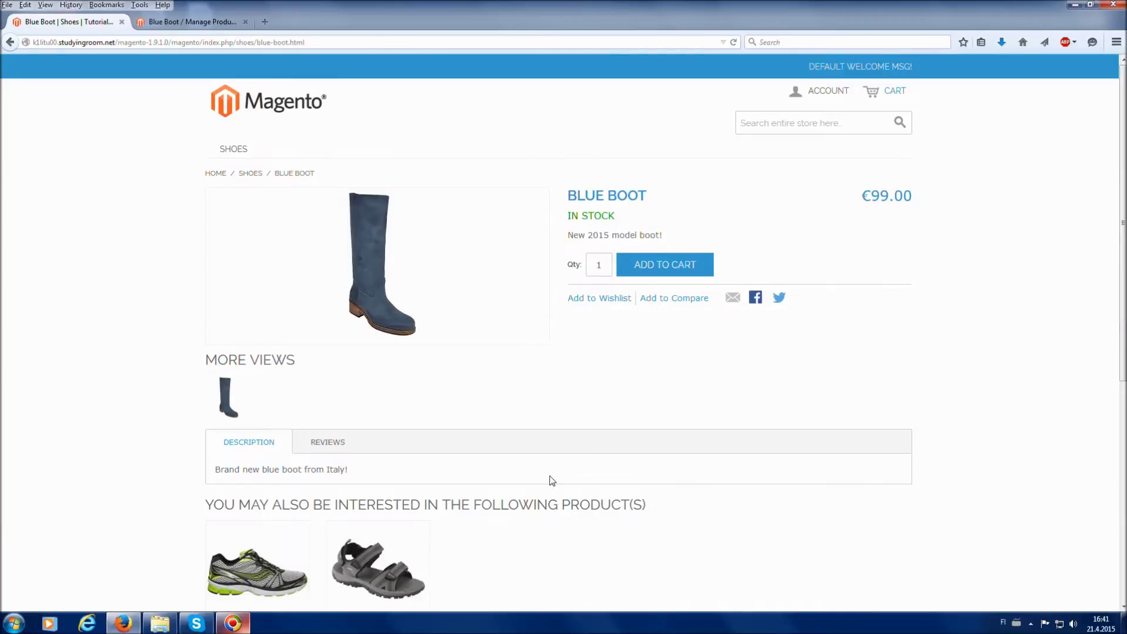
left_click(336, 449)
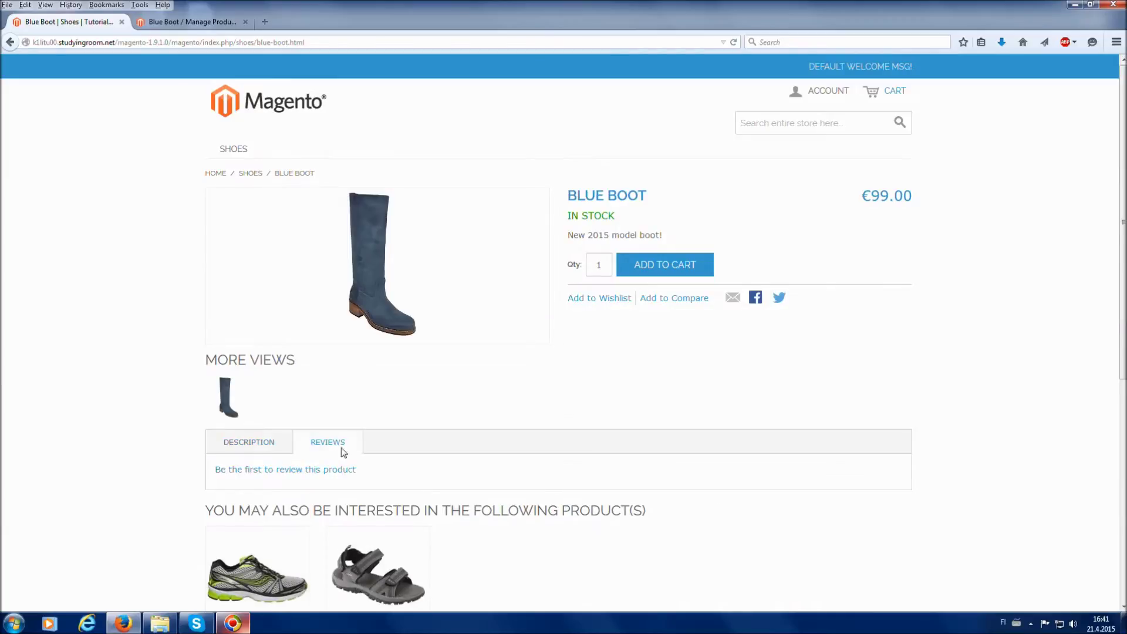
left_click(263, 450)
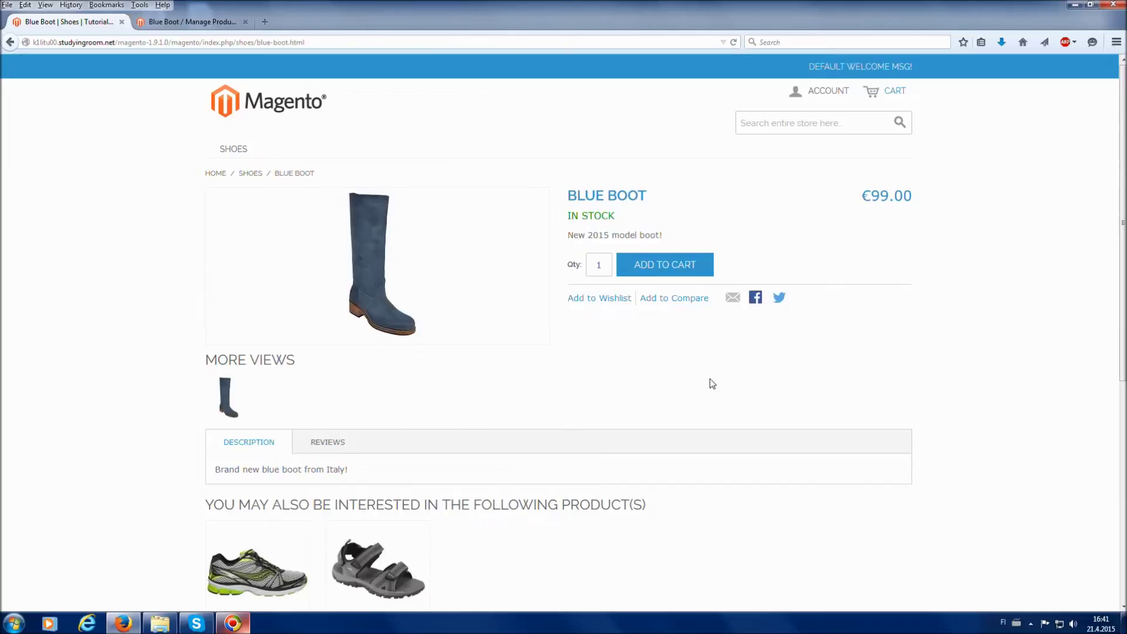
Search the entire store for "boot".
left_click(770, 132)
type("boot")
key("Return")
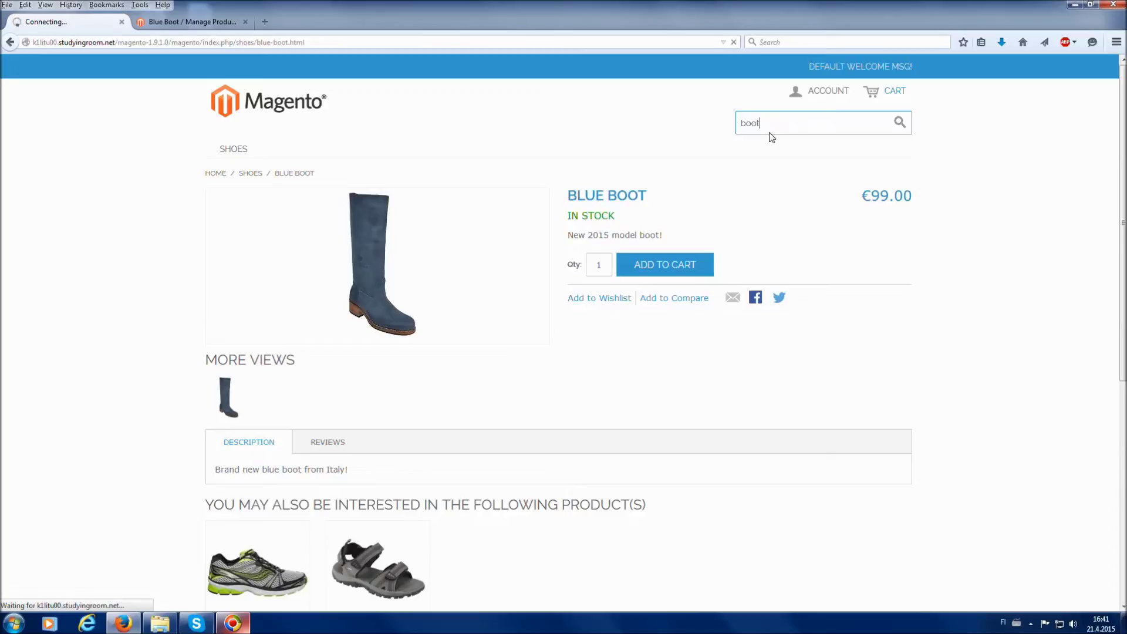